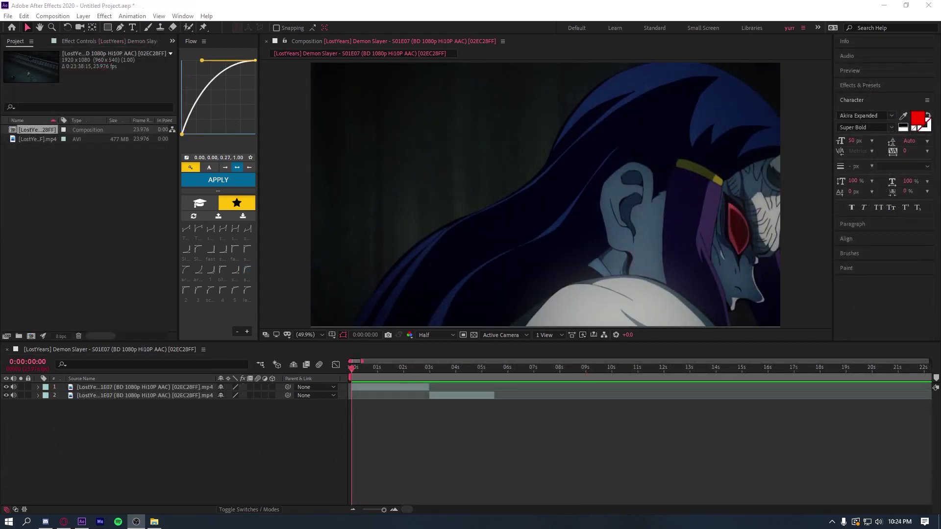
Apply the Twixtor Pro effect to the first clip in the timeline
left_click(393, 510)
mouse_move(352, 374)
left_mouse_down()
mouse_move(473, 387)
mouse_move(351, 387)
left_mouse_up()
left_click(375, 386)
key("ctrl+space")
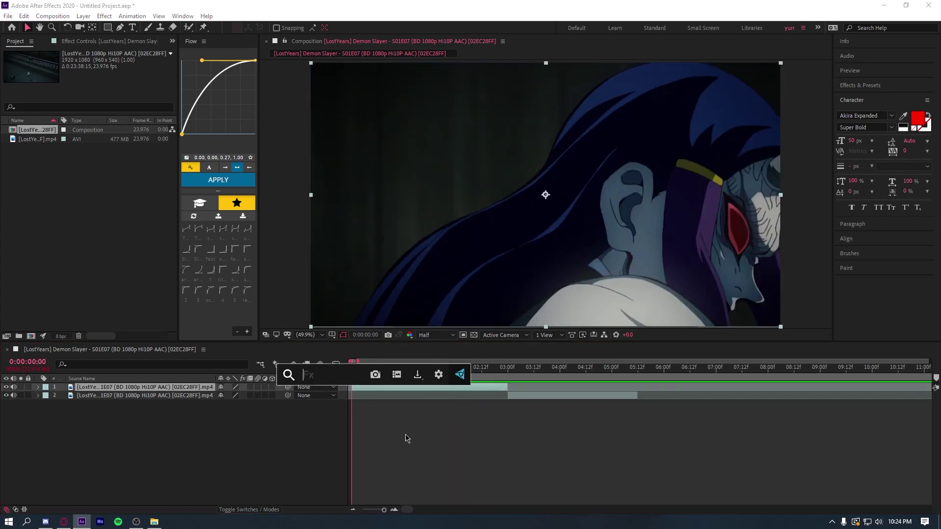
type("twix")
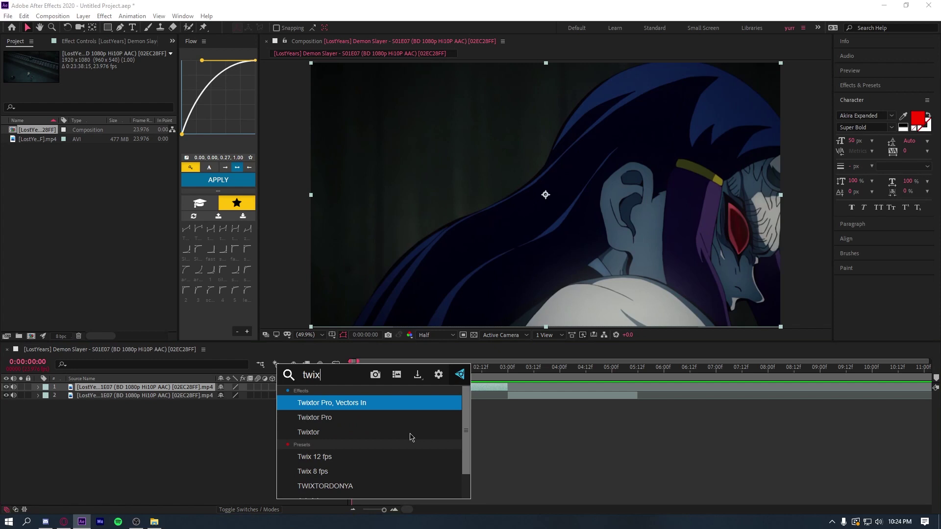
left_click(354, 457)
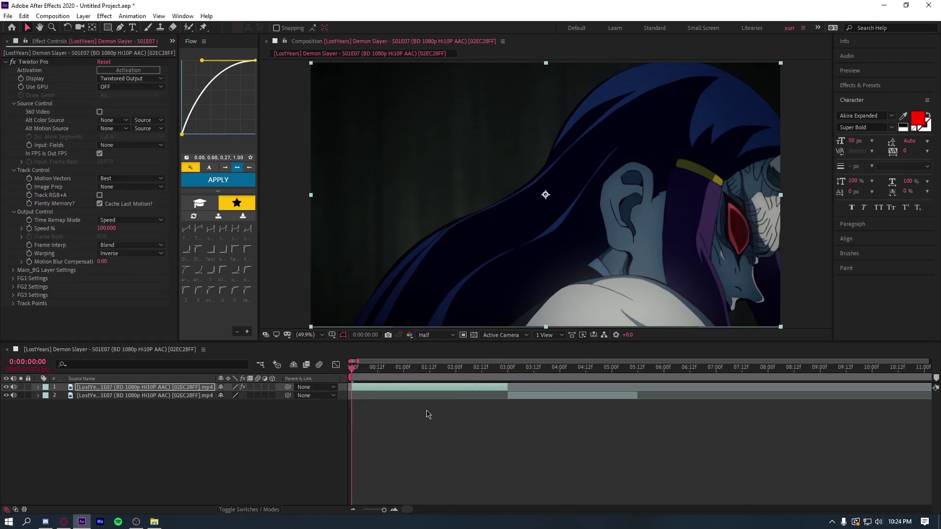
Step frame by frame through the opening of the first clip to examine how often the animation drawing changes
left_click(388, 391)
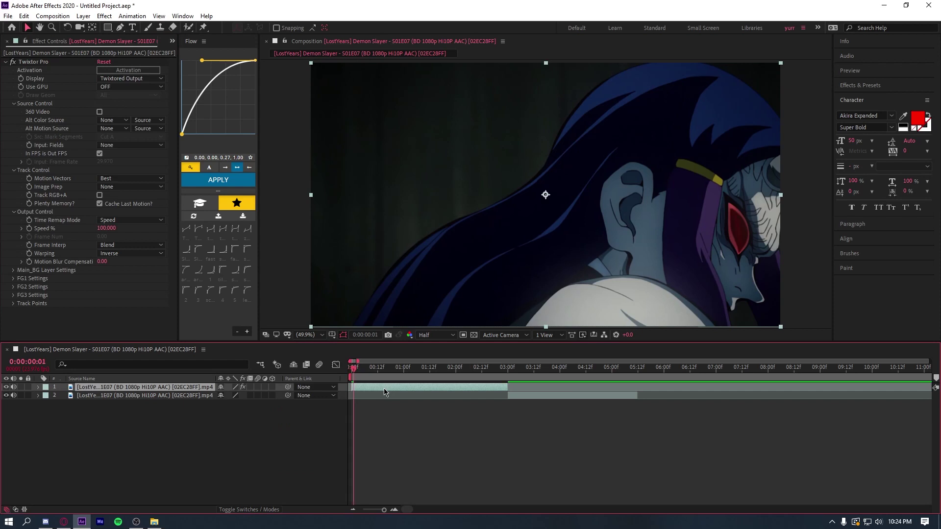
key("Page_Down")
key("Page_Down")
key("Page_Down")
key("Page_Down")
key("Page_Down")
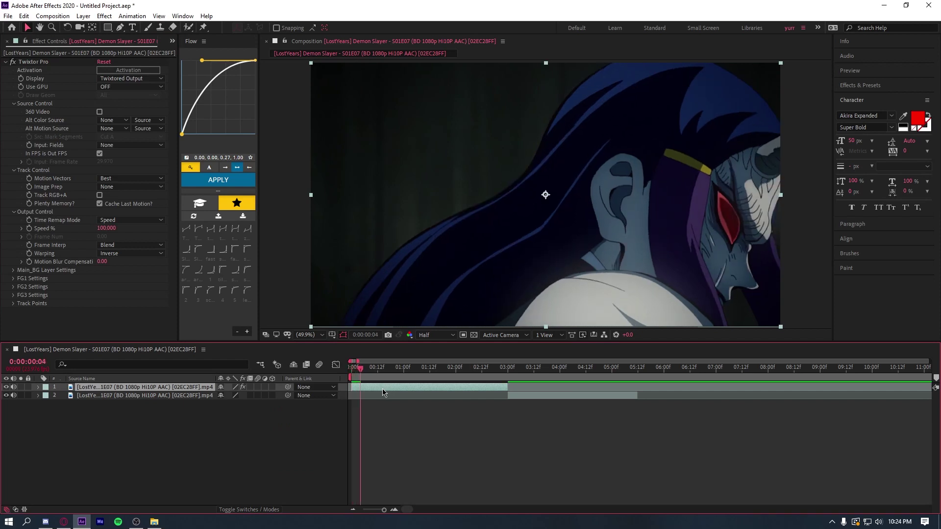
key("Page_Down")
key("Page_Down")
key("Page_Down")
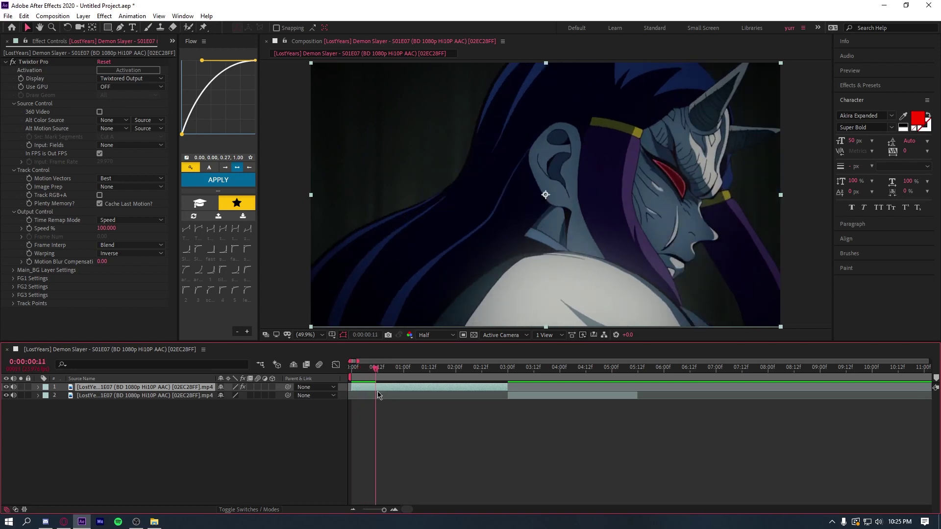
key("Page_Down")
key("Page_Down")
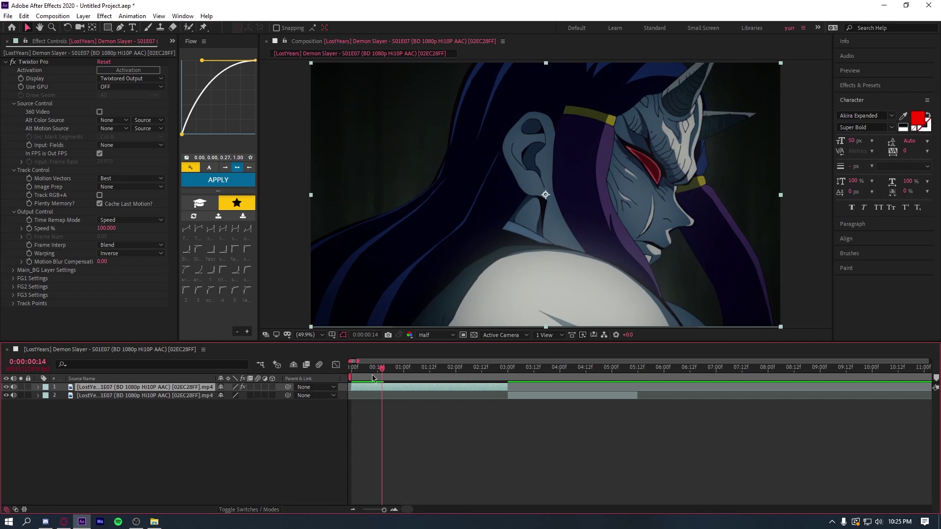
Examine the first clip's motion frame by frame from 0:00:01:06 to 0:00:01:18, and return to the first frame
left_click_drag(372, 375, 417, 372)
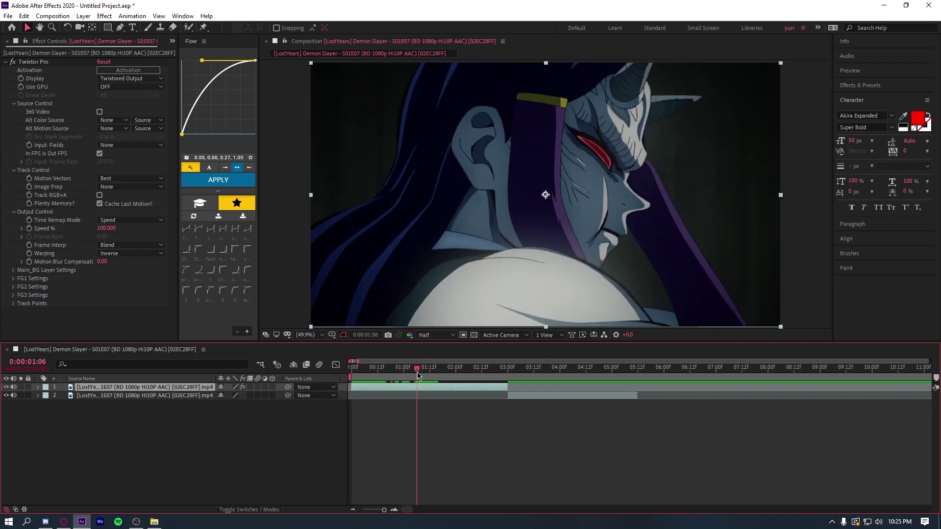
key("Page_Down")
key("Page_Down")
key("Page_Down")
key("Page_Down")
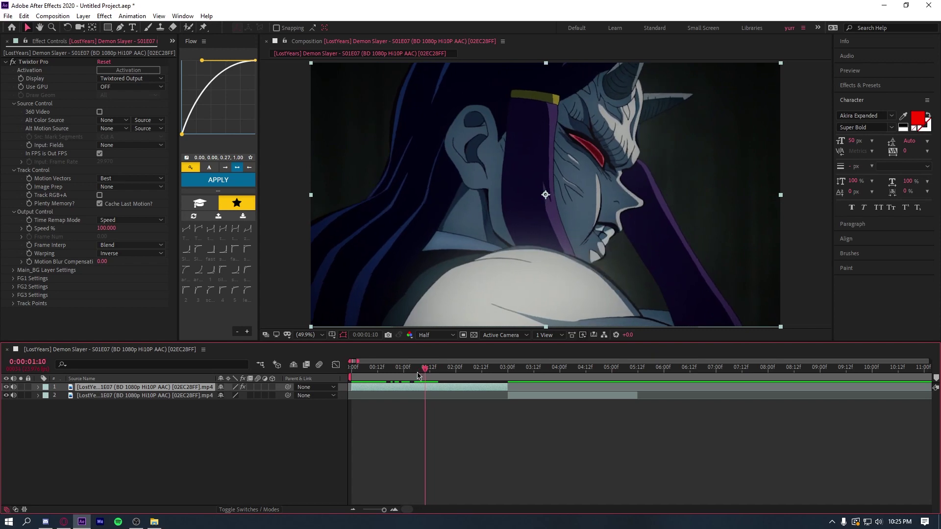
key("Page_Down")
key("Page_Down")
key("Page_Down")
key("Page_Down")
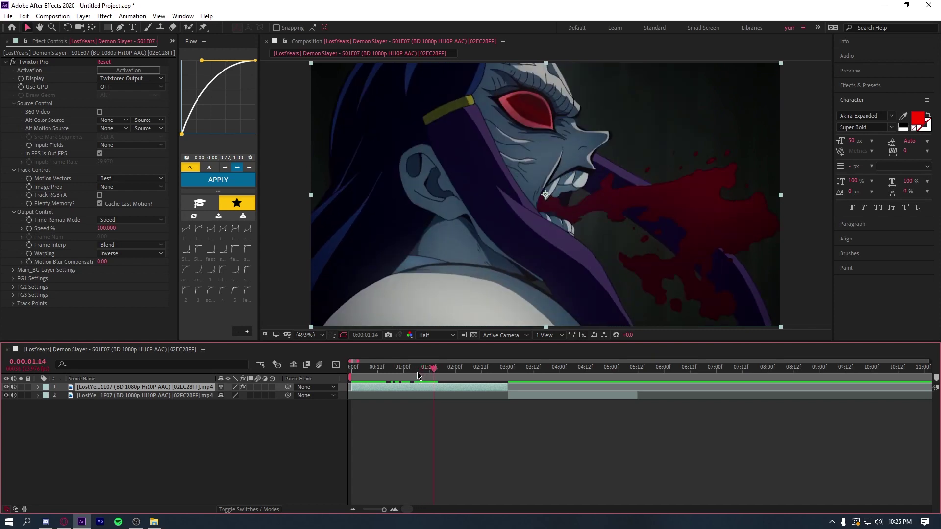
key("Page_Down")
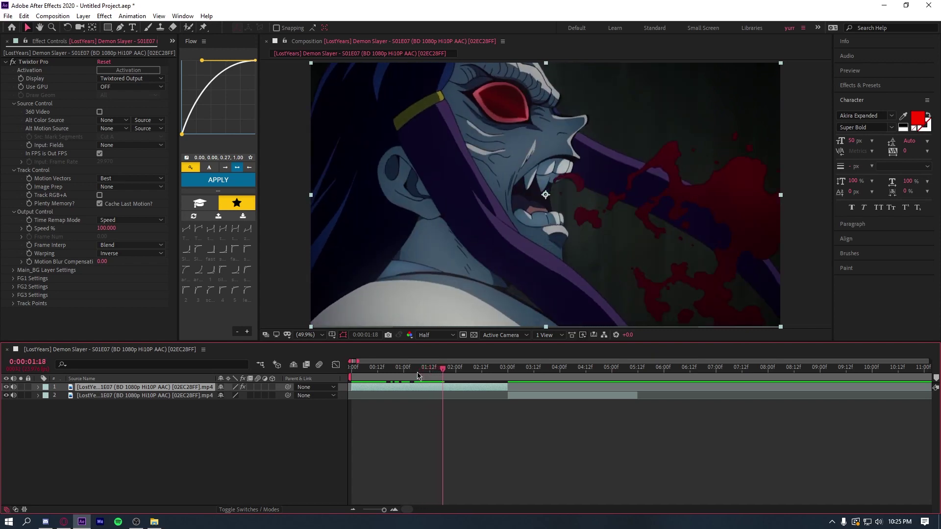
left_click_drag(433, 375, 322, 368)
left_click(393, 422)
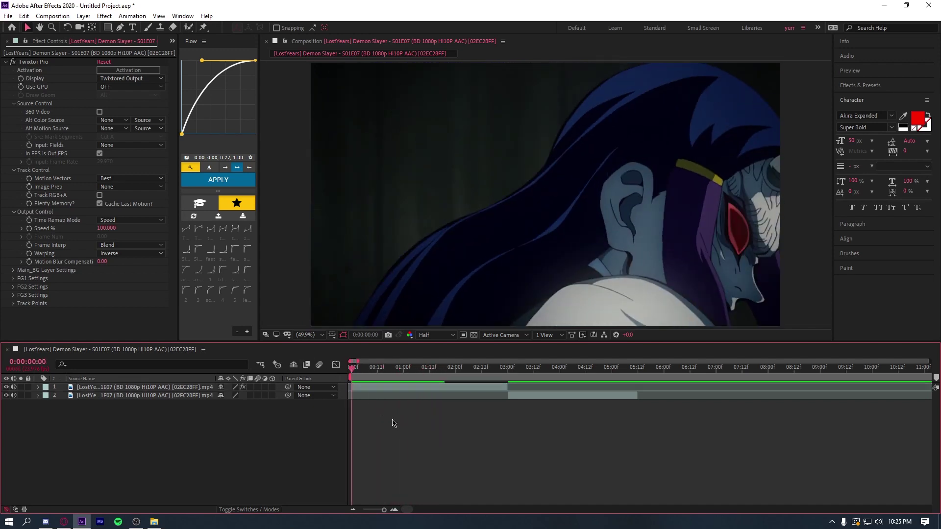
Turn off In FPS is Out FPS in the first clip's Twixtor Pro effect
left_click(364, 390)
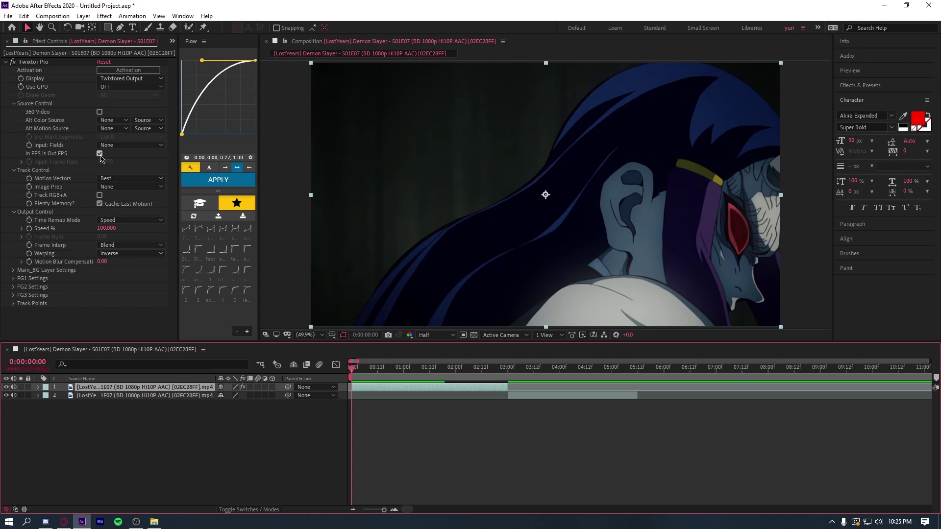
left_click(99, 153)
left_click(131, 169)
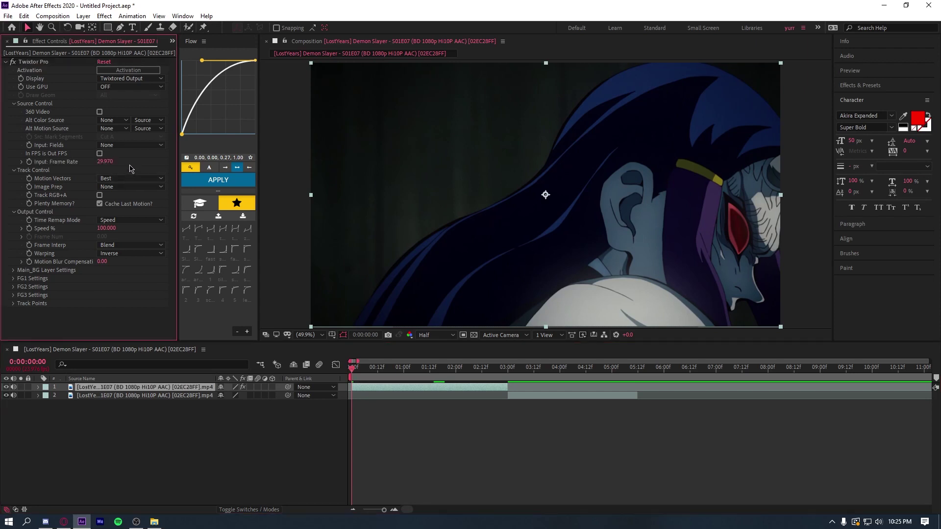
Check the composition's frame rate in its composition settings
left_click(173, 42)
left_click(192, 55)
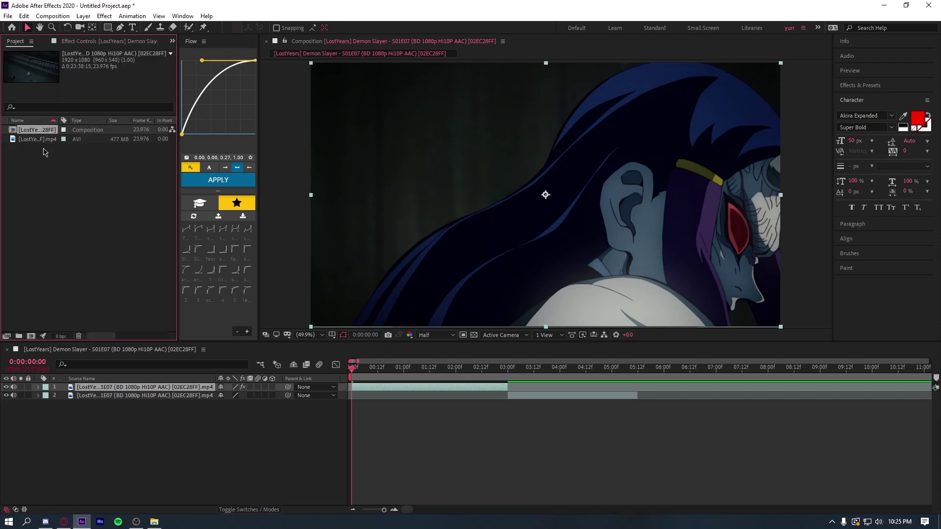
right_click(35, 131)
left_click(67, 135)
left_click_drag(408, 248, 388, 249)
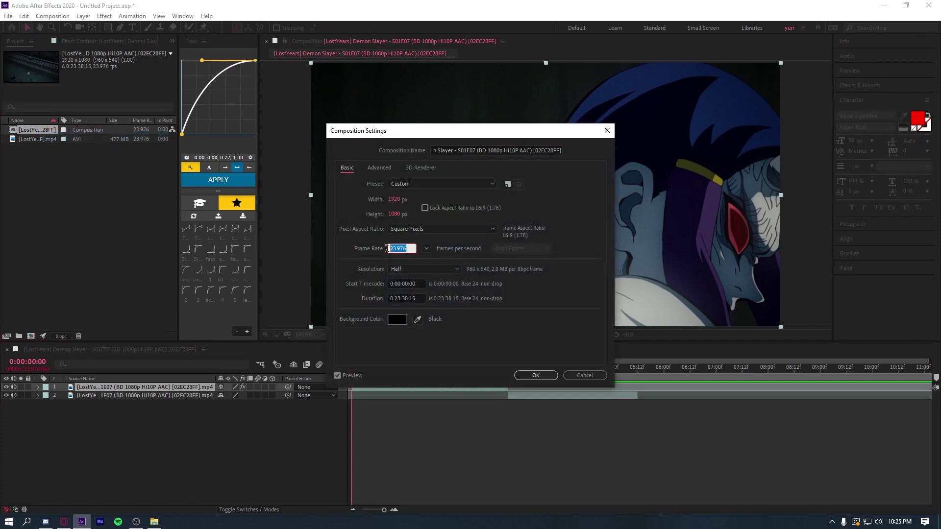
left_click(534, 375)
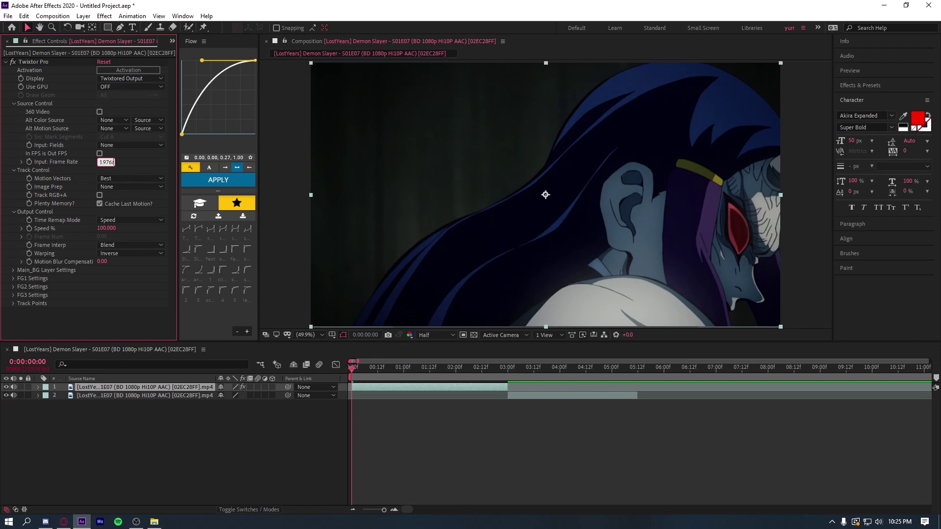
Set Twixtor Pro's input frame rate to half of 23.976, which is 11.988
type("2")
left_click(136, 169)
left_click(391, 435)
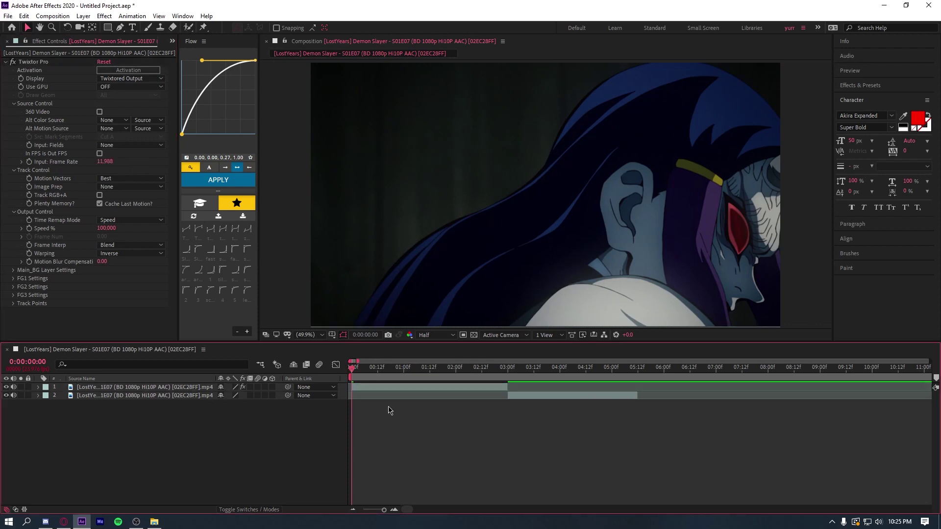
Preview the first clip with Twixtor from the start of the composition and return to the first frame
left_click_drag(369, 374, 346, 376)
key("space")
key("space")
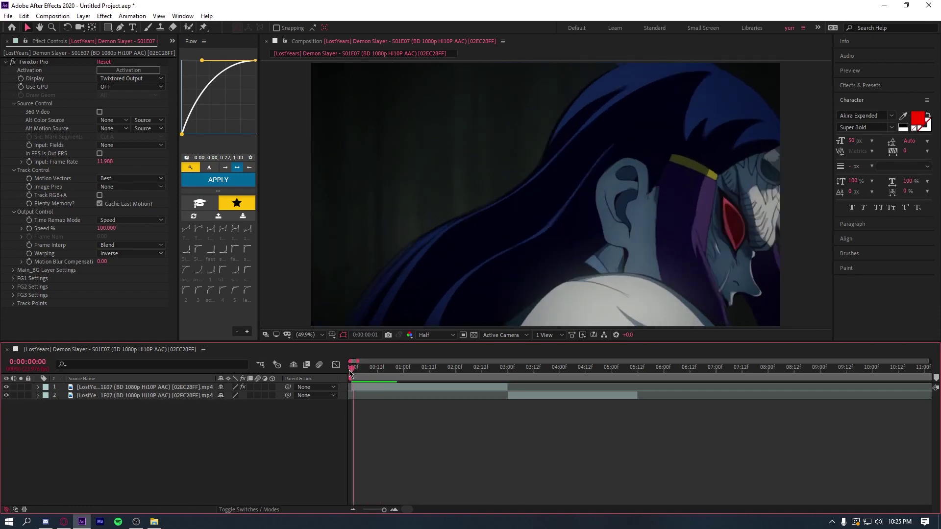
left_click(376, 374)
left_click_drag(376, 374, 350, 380)
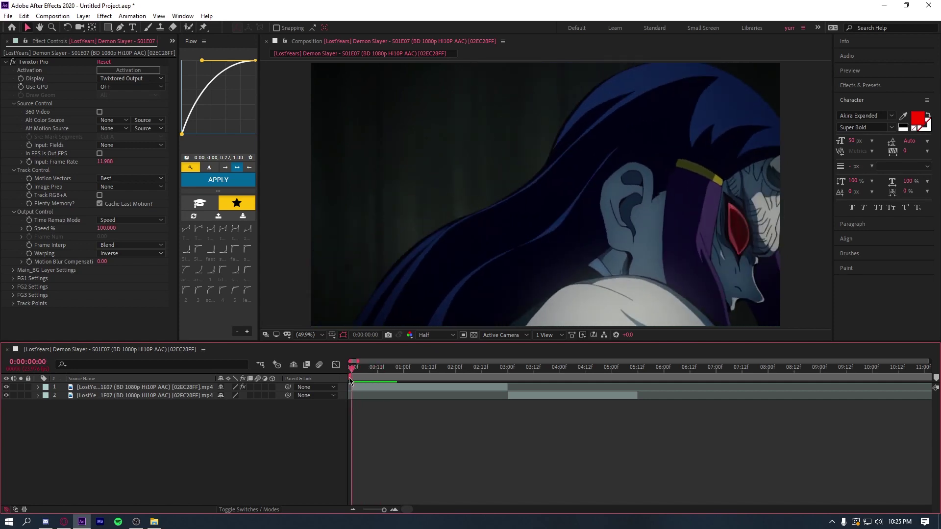
Set Twixtor Pro's Image Prep to Contrast/Edge Enhance, Frame Interp to Motion Weighted Blend and Warping to Inverse w/ Smart Blend
left_click(128, 187)
left_click(128, 207)
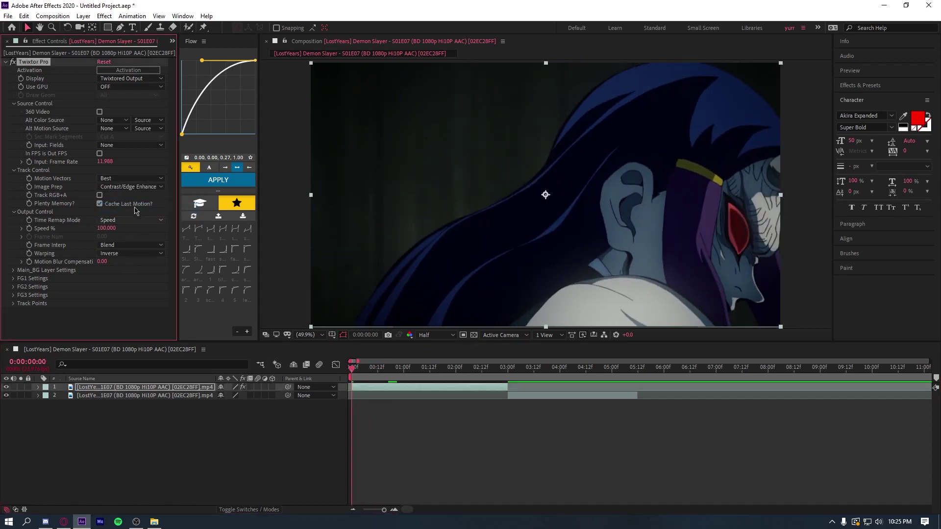
left_click(122, 245)
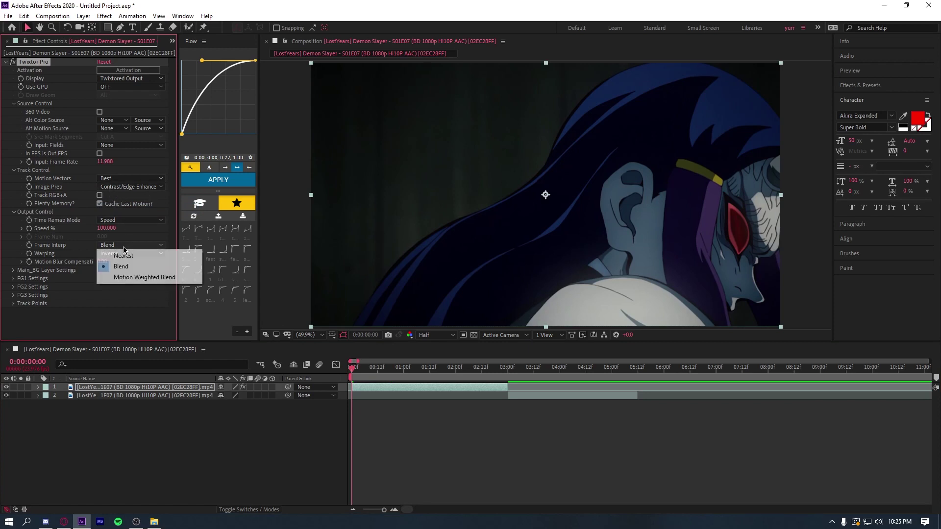
left_click(130, 280)
left_click(128, 254)
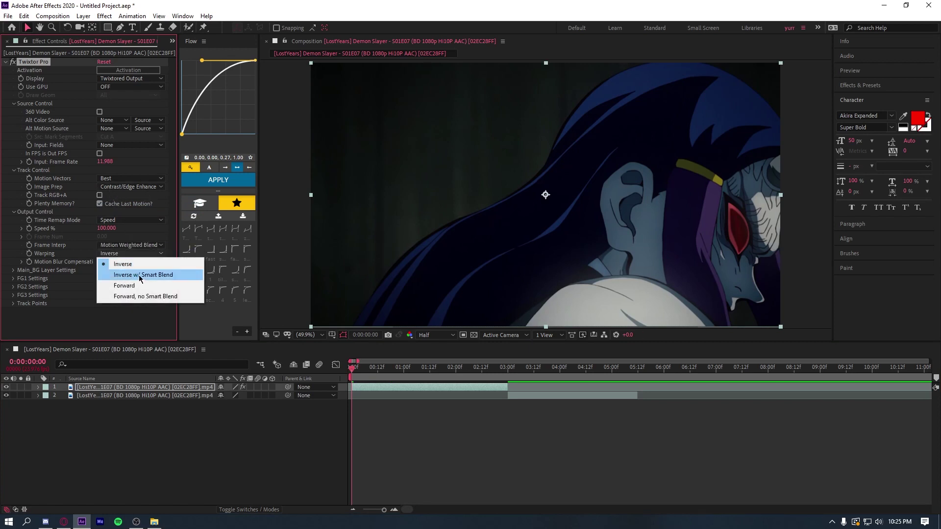
left_click(139, 275)
left_click(352, 376)
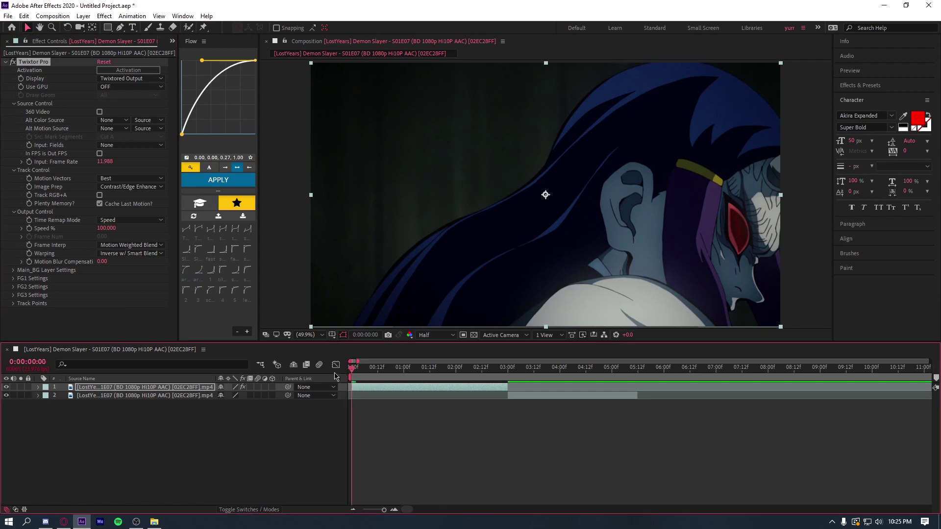
left_click_drag(374, 377, 351, 378)
Pre-compose the first clip as "1", moving all attributes into the new composition
left_click(359, 387)
right_click(359, 388)
left_click(372, 377)
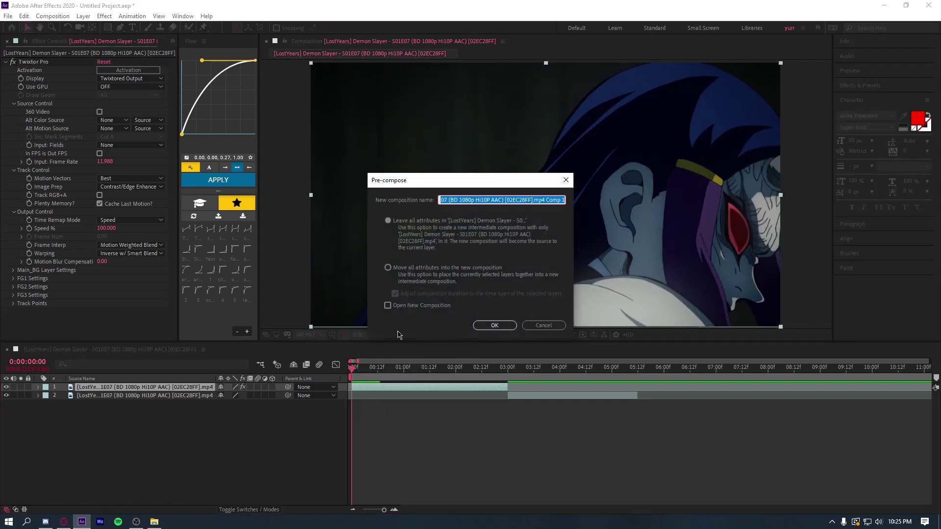
type("1")
left_click(387, 267)
left_click(494, 325)
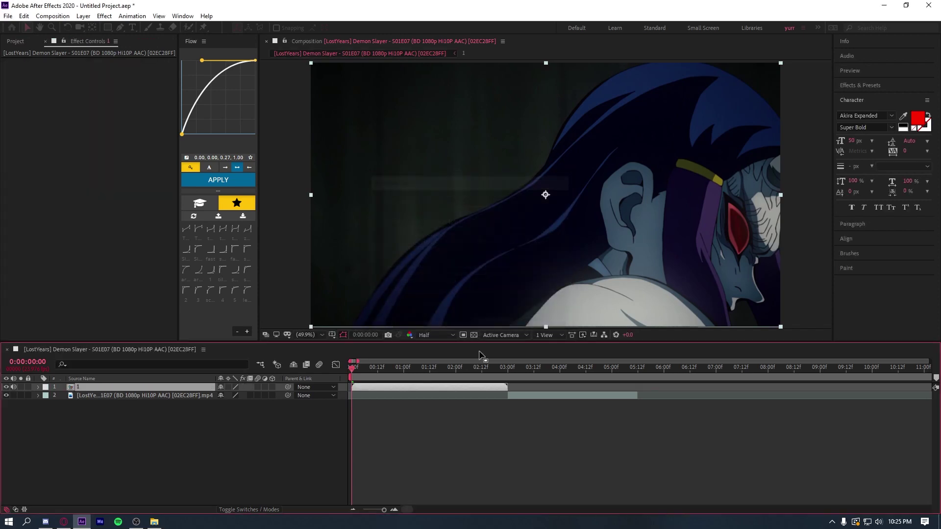
Enable time remapping on precomp 1 and return to the main composition to scrub its opening frames
left_click(376, 388)
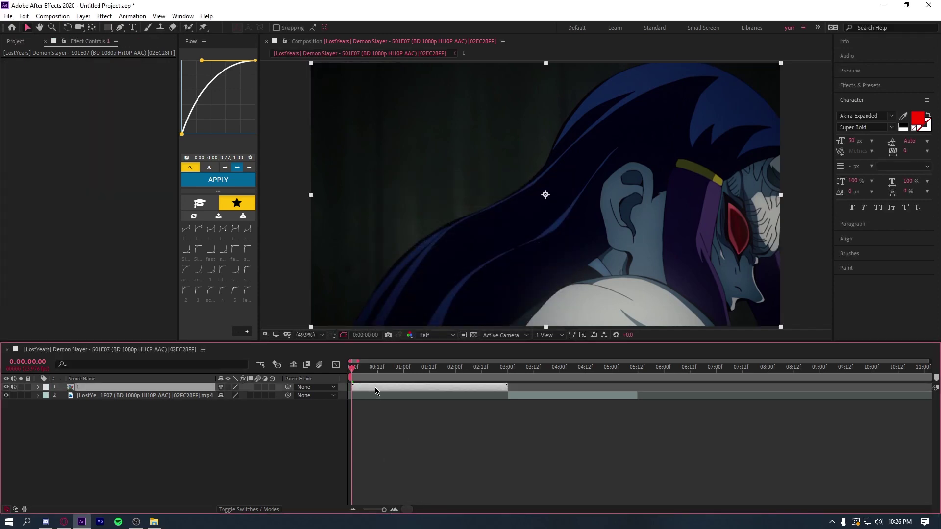
key("ctrl+alt+t")
left_click(409, 443)
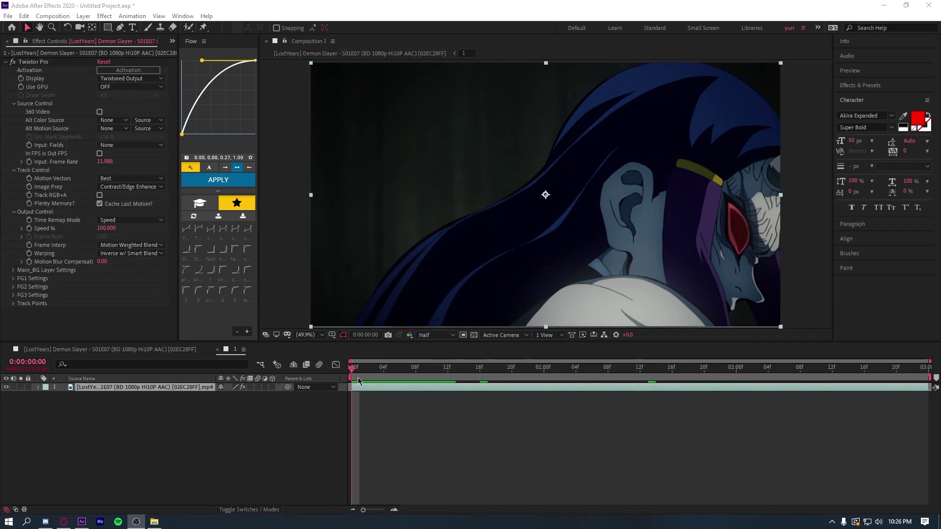
left_click(333, 377)
left_click(130, 349)
left_click_drag(375, 369, 406, 375)
key("space")
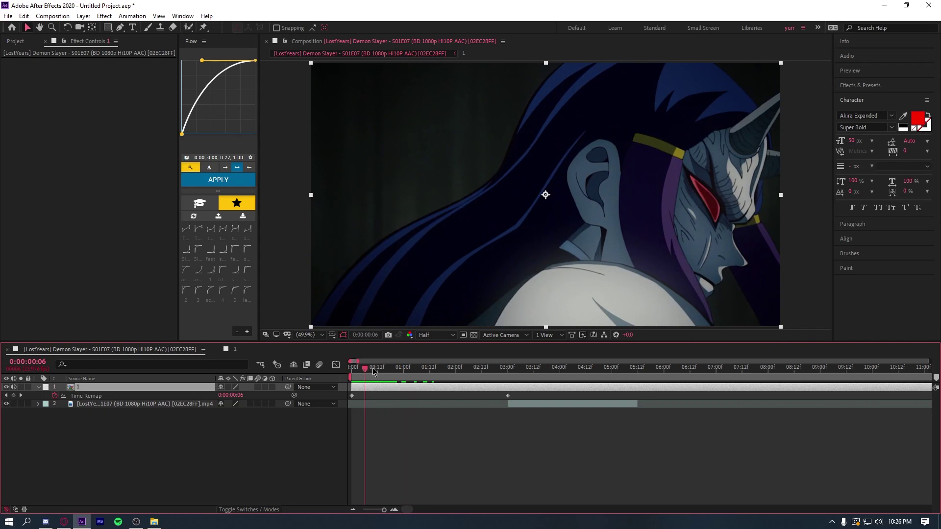
Try stretching precomp 1's time remap by moving its end keyframe to about 0:00:05:18, and move it back to 0:00:03:00
mouse_move(508, 396)
left_mouse_down()
mouse_move(448, 396)
mouse_move(508, 398)
left_mouse_up()
left_click(463, 416)
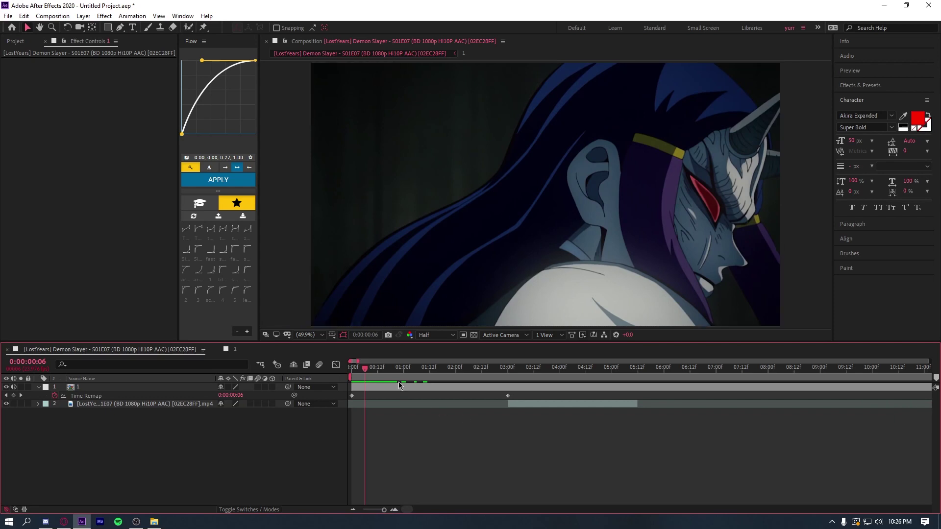
left_click_drag(507, 395, 657, 404)
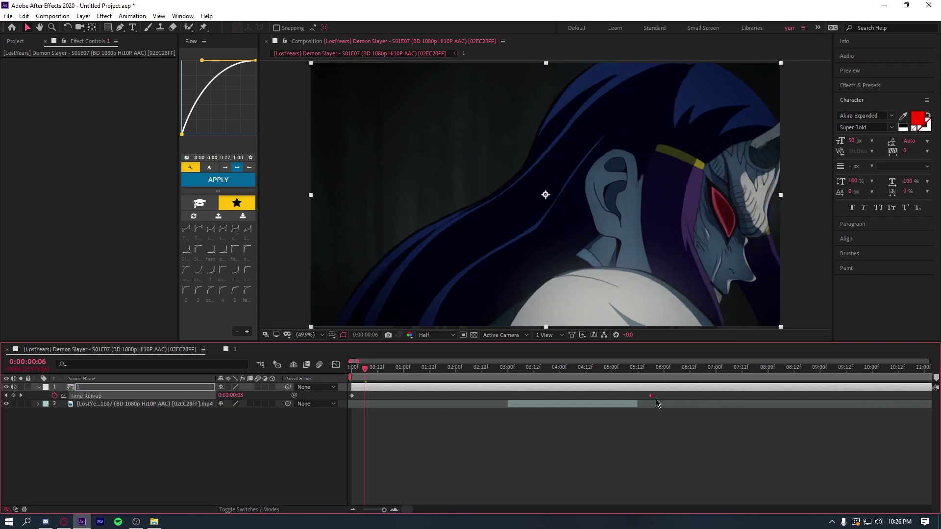
left_click_drag(601, 396, 506, 402)
Preview the time-remapped precomp from the start of the composition
key("Home")
left_click(441, 415)
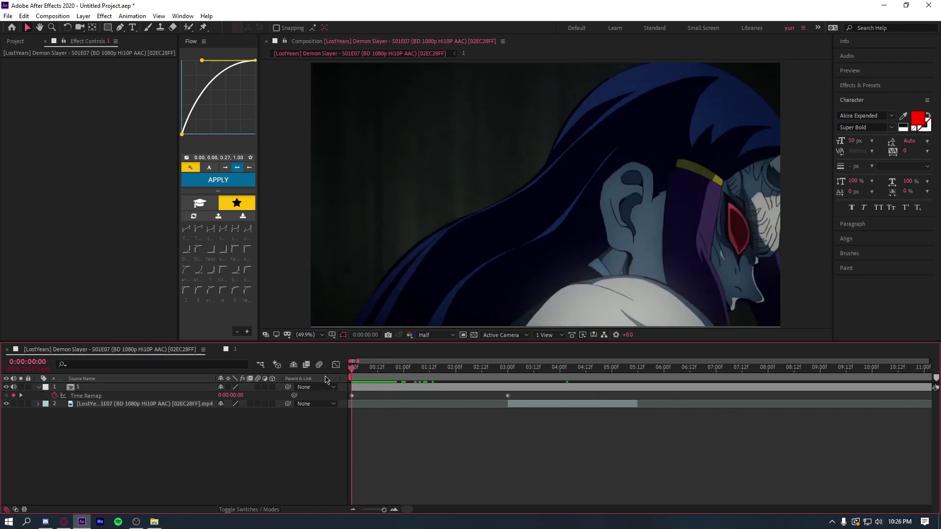
key("space")
key("space")
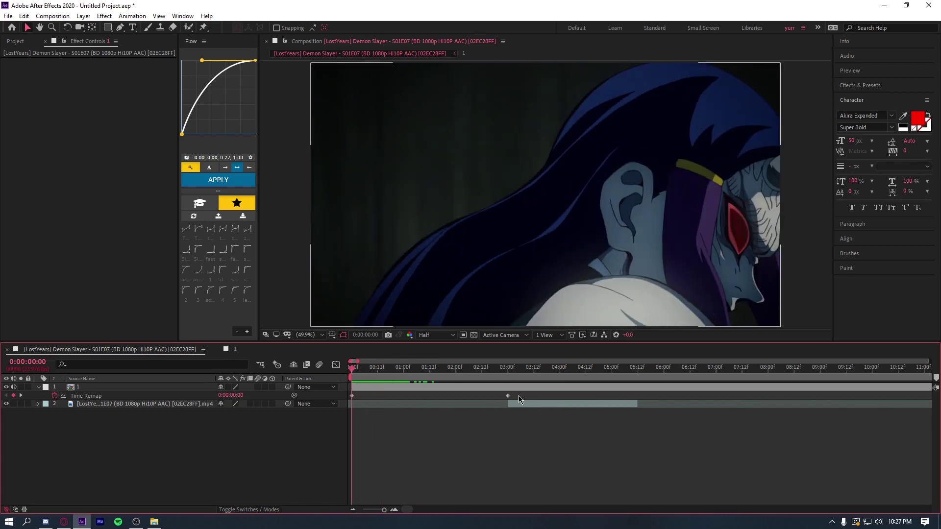
Add a Time Remap keyframe to precomp 1 at 0:00:01:11
left_click_drag(360, 372, 428, 381)
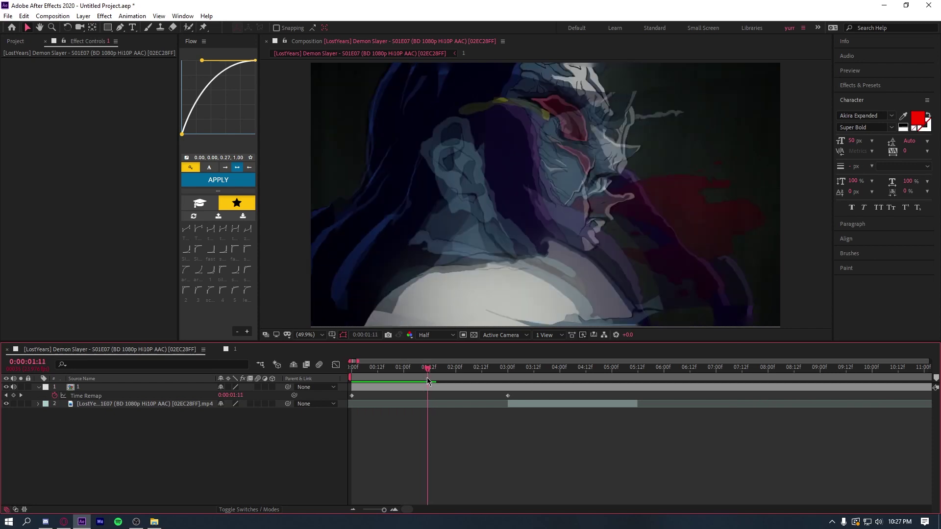
left_click(15, 396)
left_click(14, 396)
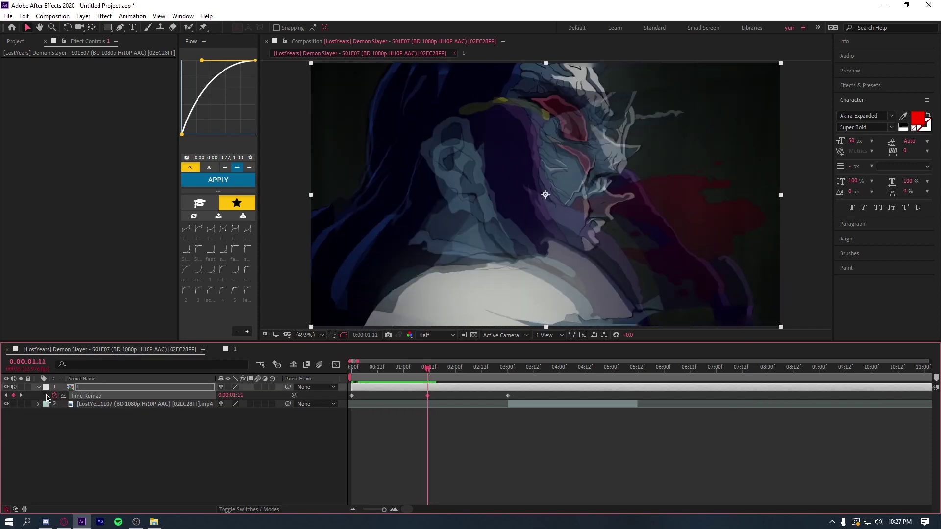
Apply the 0.09, 0.93, 0.90, 0.06 Flow easing curve to all three of precomp 1's Time Remap keyframes
left_click(455, 434)
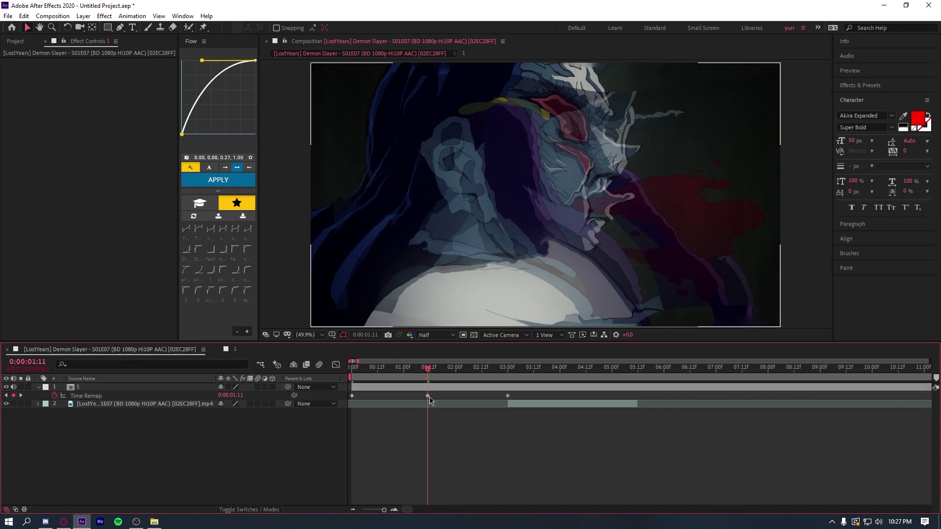
key("Home")
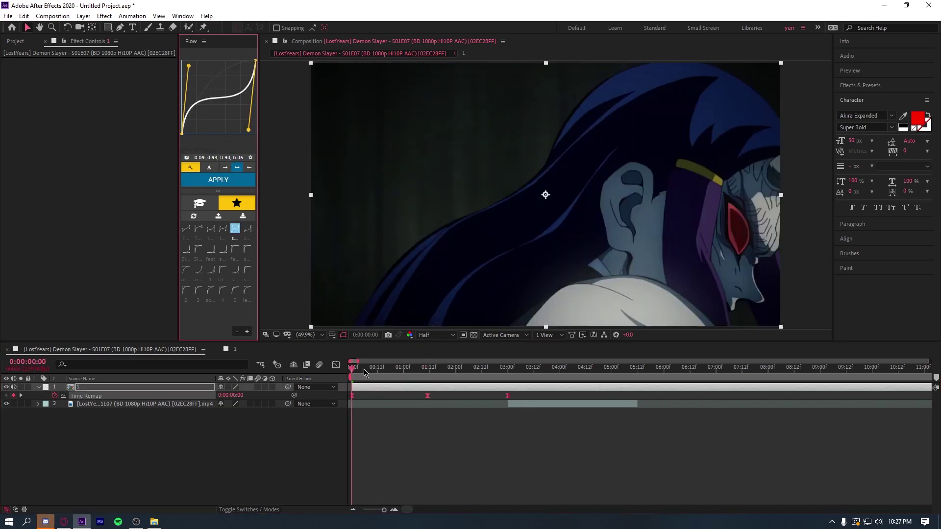
left_click_drag(364, 370, 198, 160)
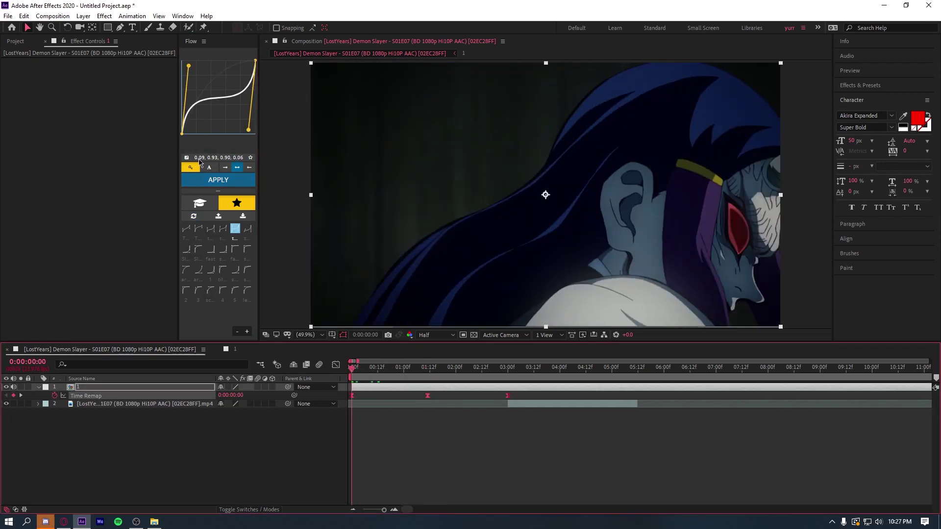
left_click(231, 185)
left_click(399, 419)
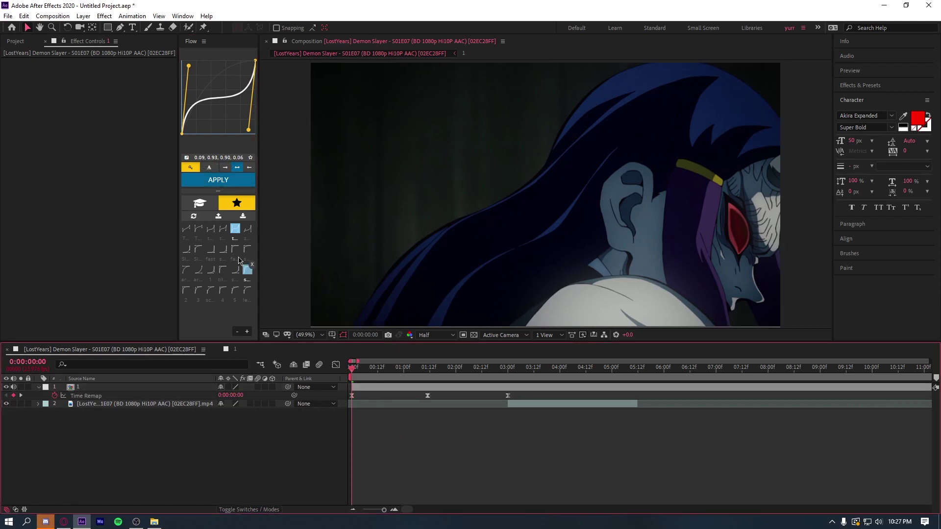
Preview the eased precomp from the start and scrub around its middle Time Remap keyframe to check the speed change
key("space")
key("space")
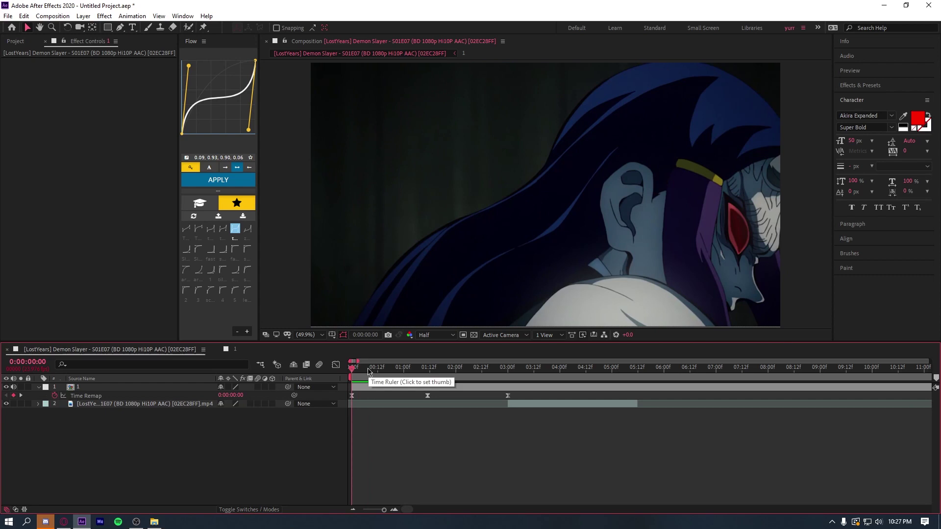
key("space")
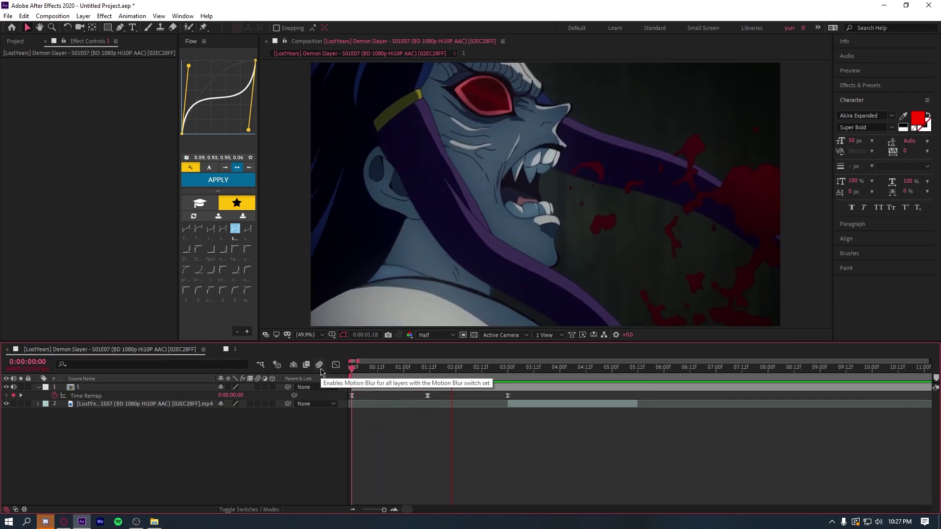
key("space")
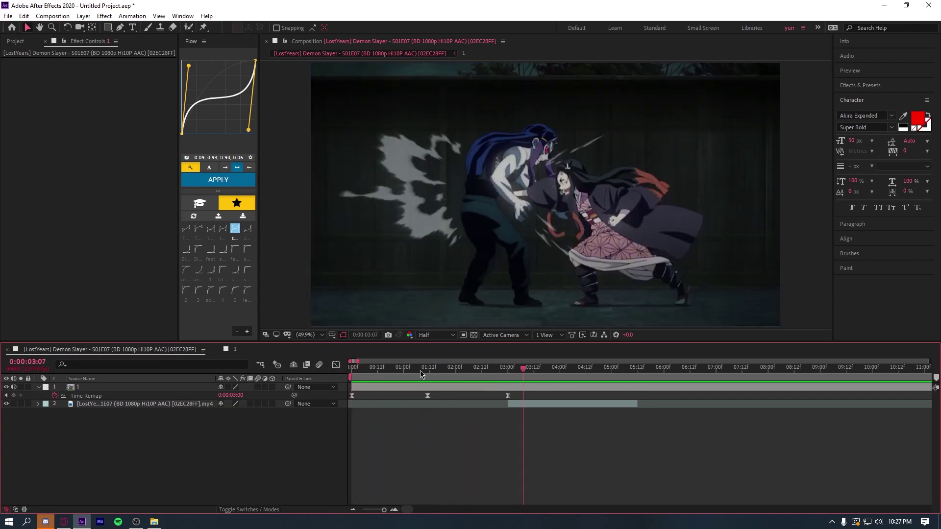
left_click_drag(420, 371, 351, 374)
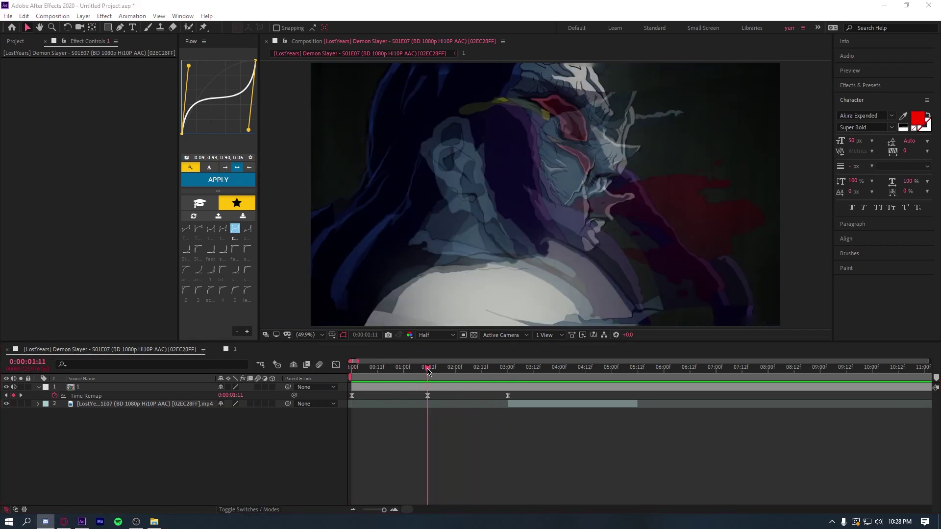
mouse_move(428, 369)
left_mouse_down()
mouse_move(399, 370)
mouse_move(432, 372)
left_mouse_up()
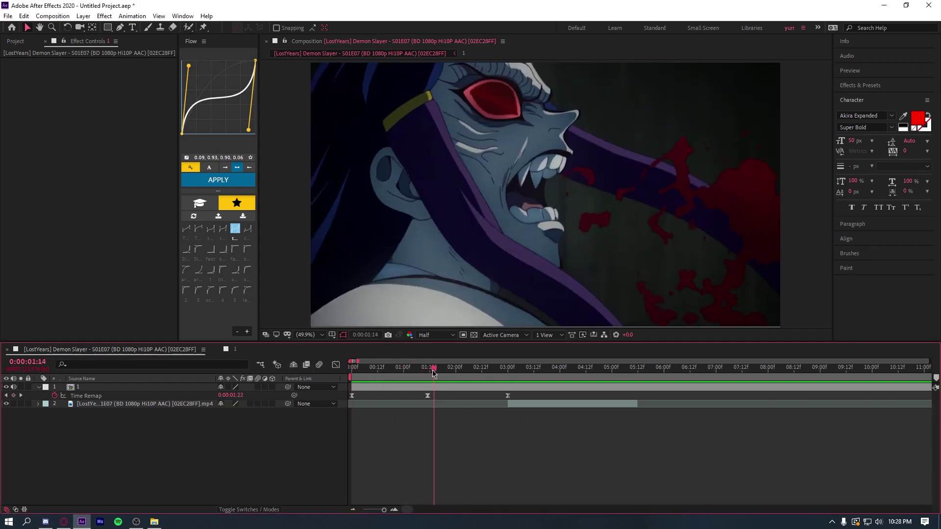
key("space")
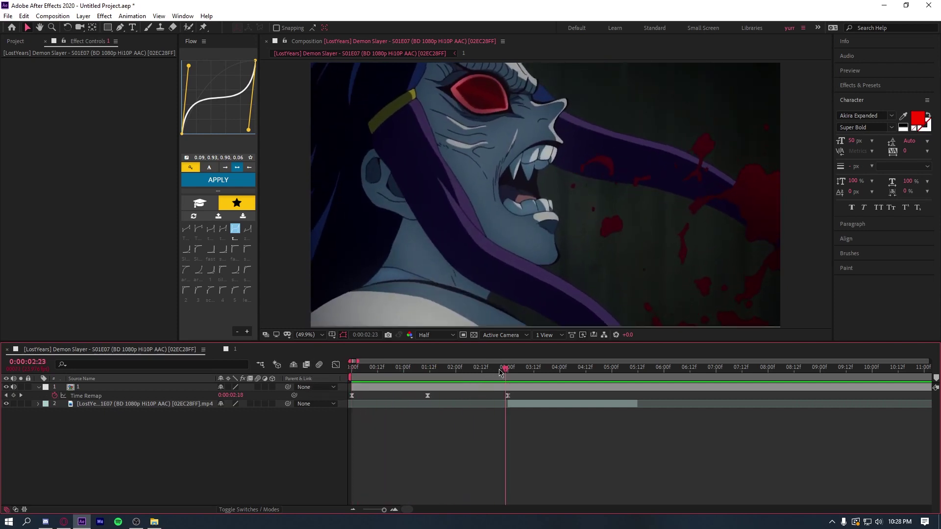
left_click(483, 368)
left_click_drag(452, 371, 347, 374)
key("space")
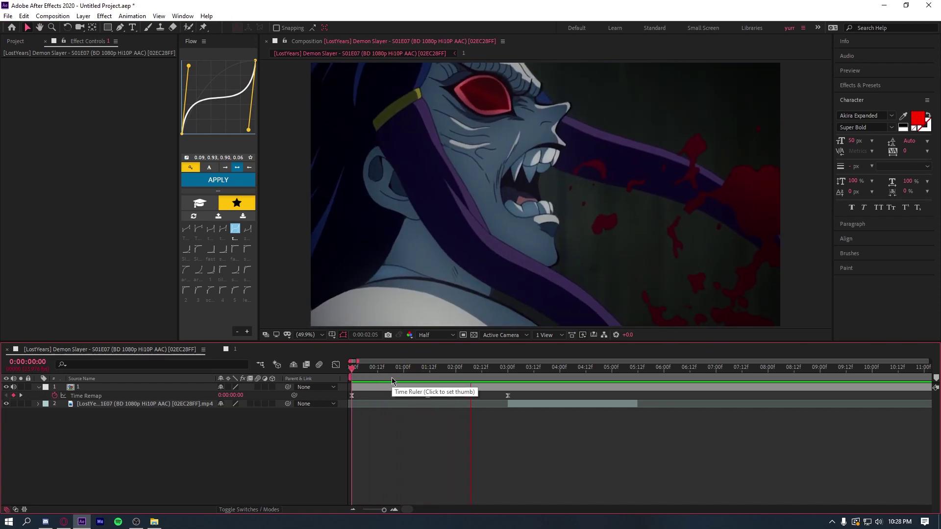
key("space")
left_click_drag(497, 370, 349, 374)
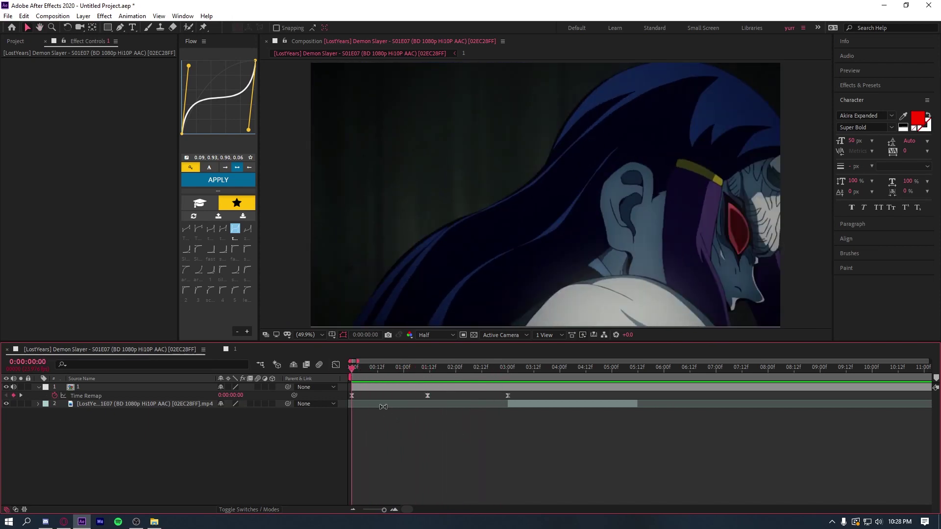
Split the original first clip layer every two frames, wherever the drawing moves, from the start up to 0:00:03:00
left_click(380, 387)
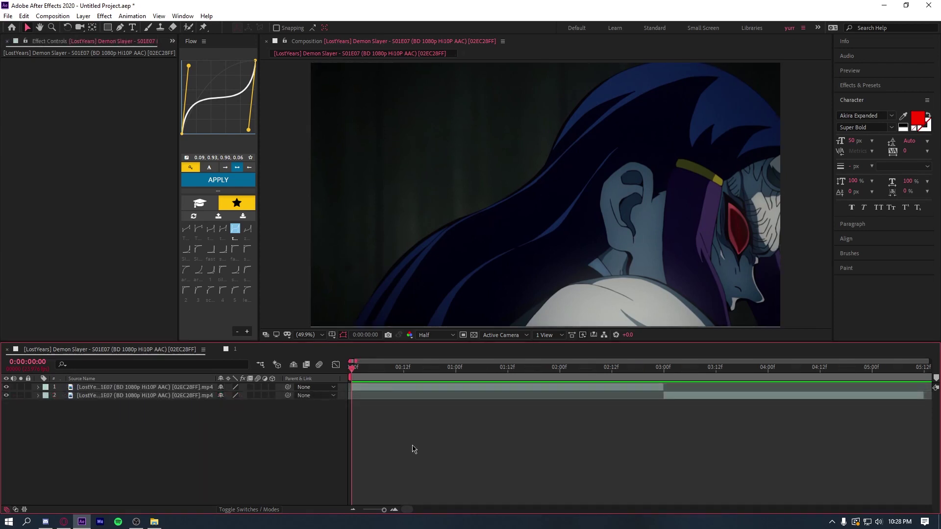
left_click(373, 386)
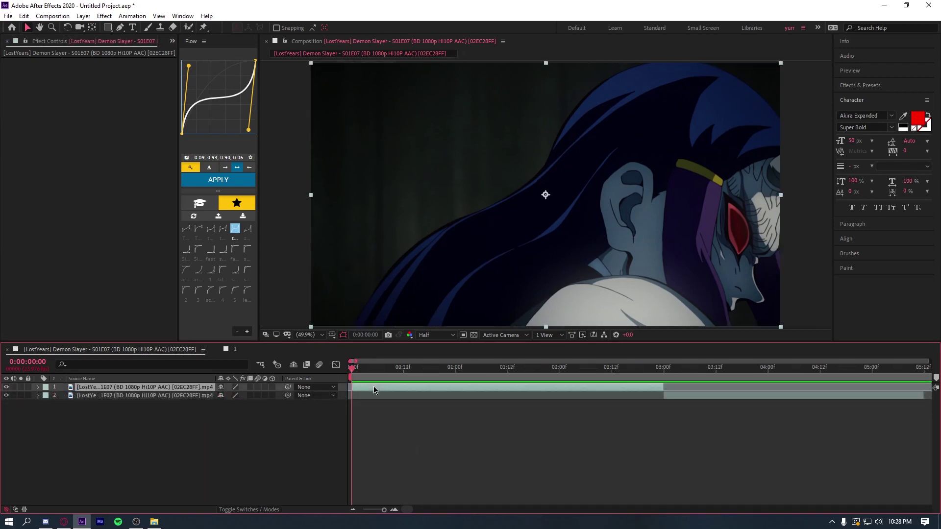
key("Page_Down")
key("Page_Down")
key("ctrl+shift+d")
key("Page_Down")
key("Page_Down")
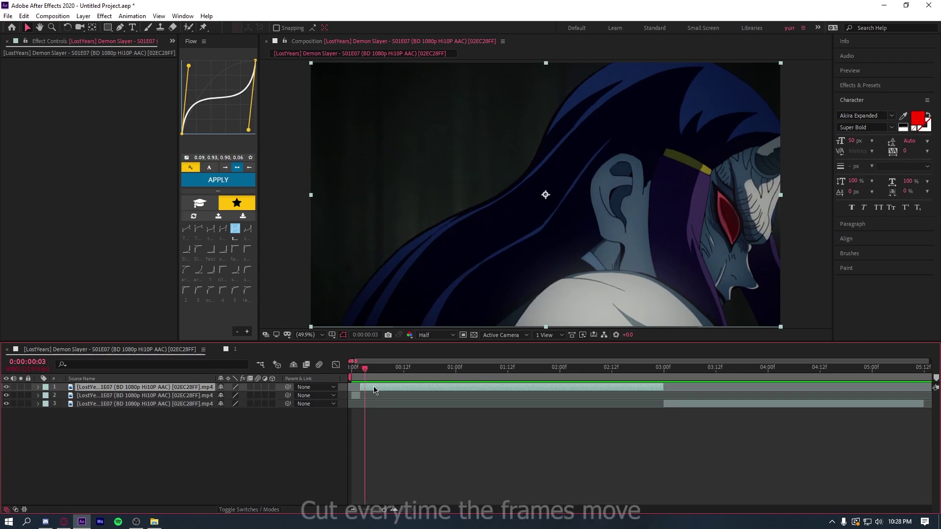
key("ctrl+shift+d")
key("Page_Down")
key("Page_Down")
key("ctrl+shift+d")
key("Page_Down")
key("Page_Down")
key("ctrl+shift+d")
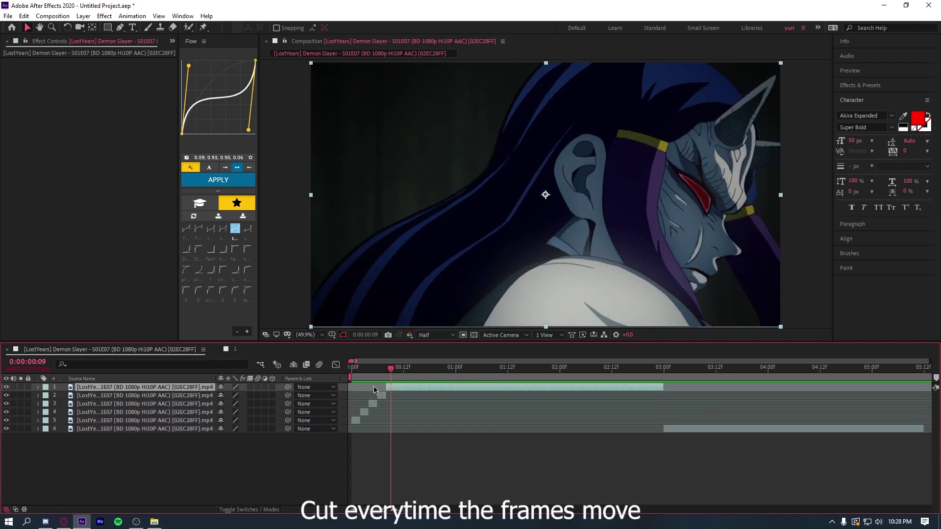
key("Page_Down")
key("Page_Down")
key("ctrl+shift+d")
key("Page_Down")
key("Page_Down")
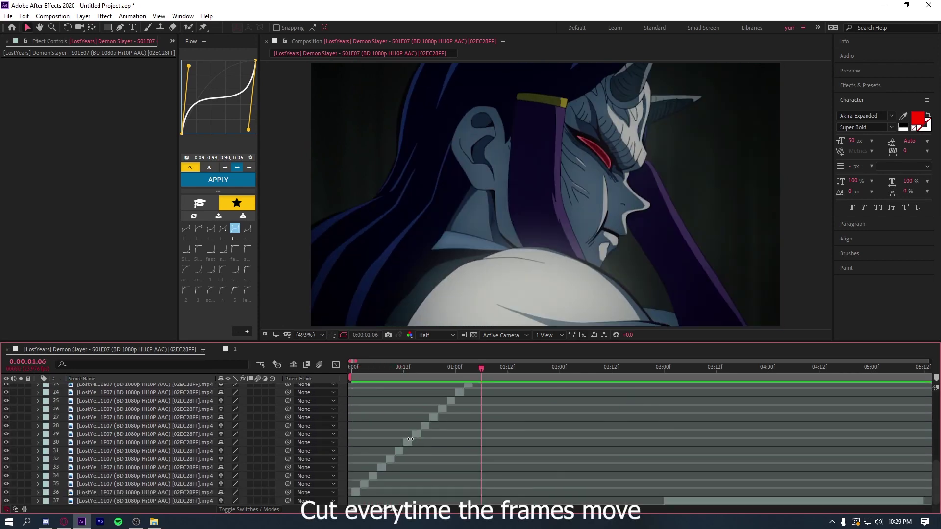
Select all the split pieces, layers 1 to 36, and trim each one to a single frame
left_click(357, 492)
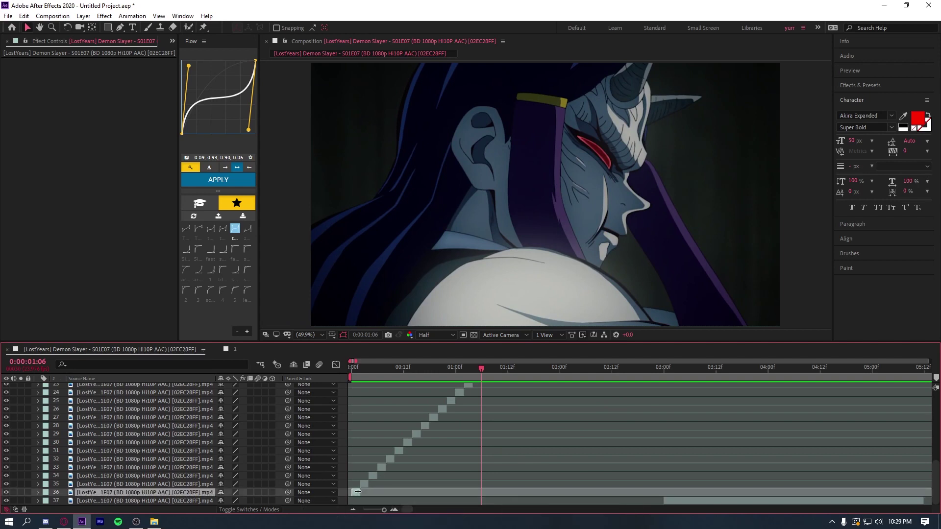
scroll(519, 425, "up", 6)
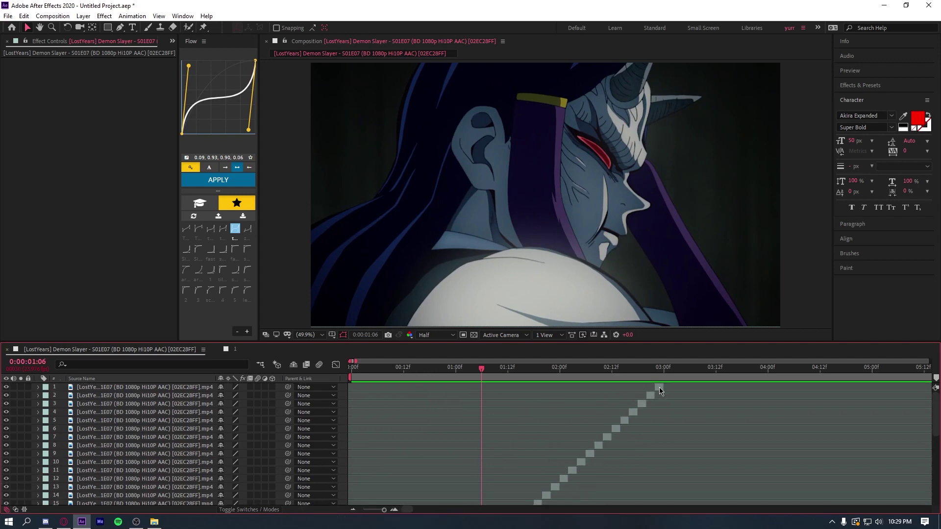
left_click(660, 390, "shift")
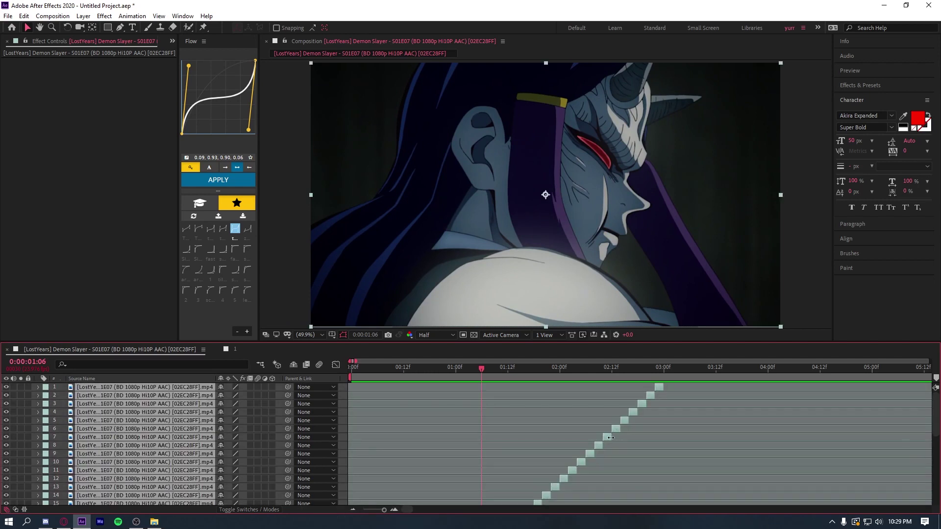
scroll(418, 453, "down", 6)
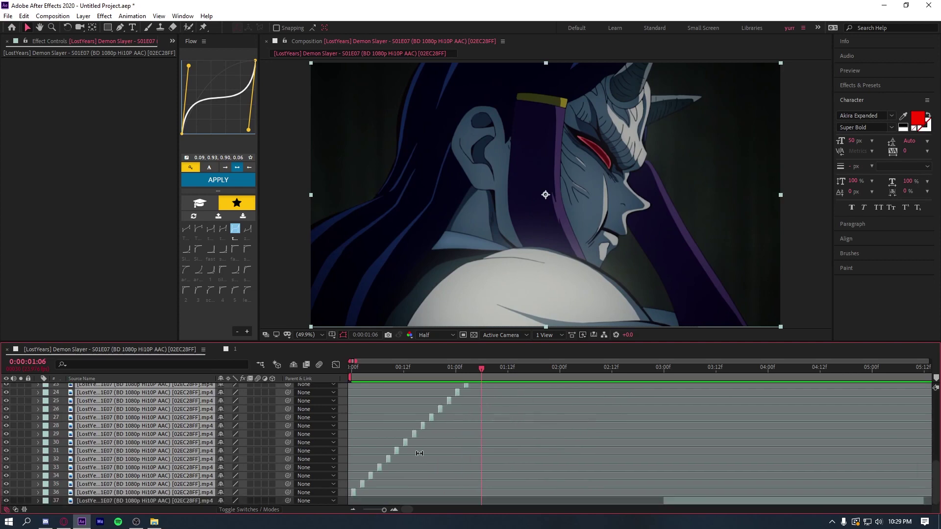
Sequence the trimmed pieces end to end with Sequence Layers and preview the result from the start
right_click(354, 491)
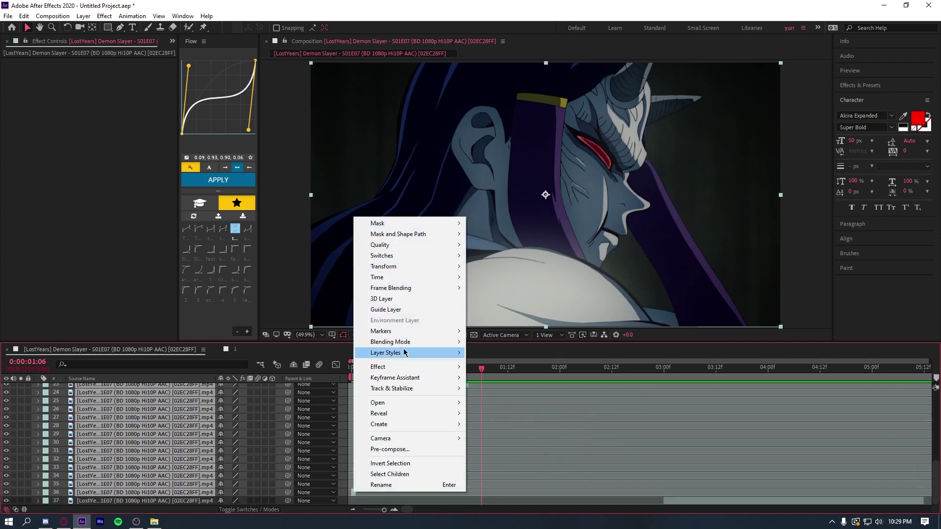
mouse_move(427, 381)
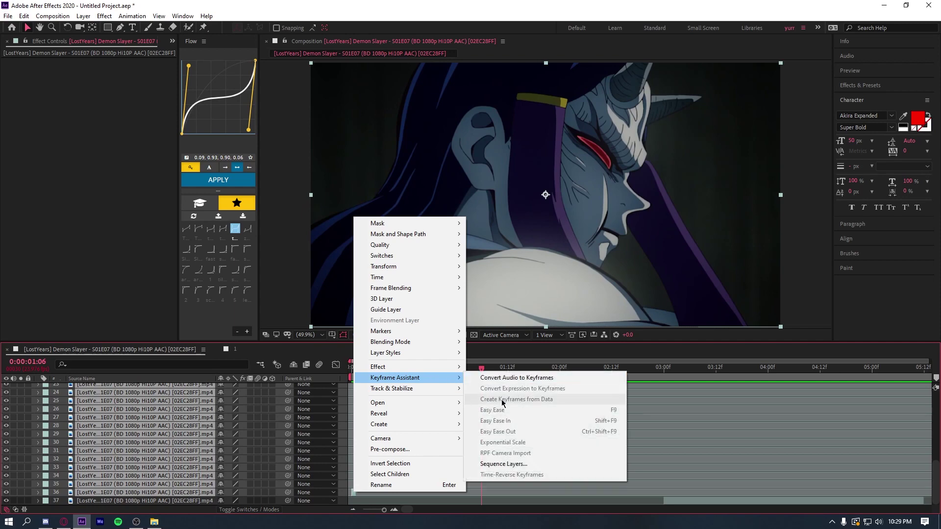
left_click(508, 466)
left_click(487, 289)
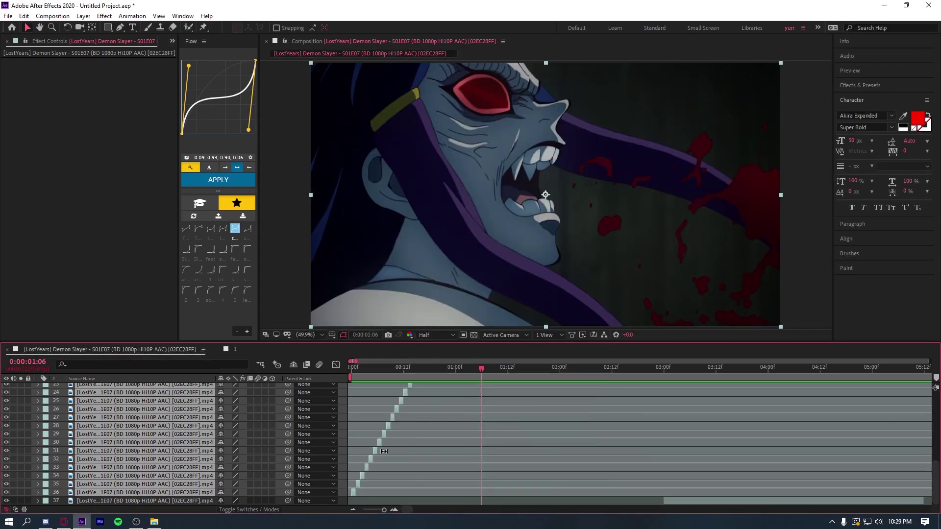
key("space")
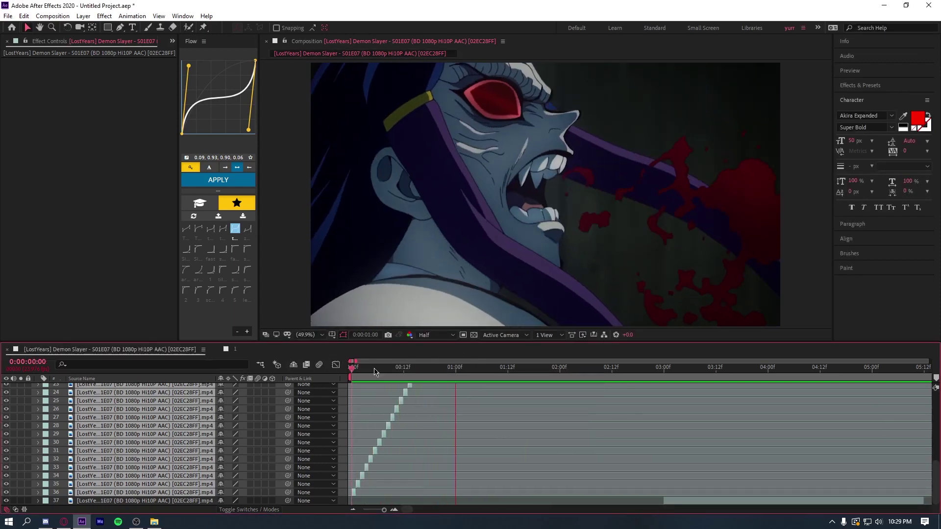
key("space")
Pre-compose the sequenced pieces as 2, moving all attributes into it, and preview it from the start
scroll(392, 441, "up", 5)
right_click(463, 410)
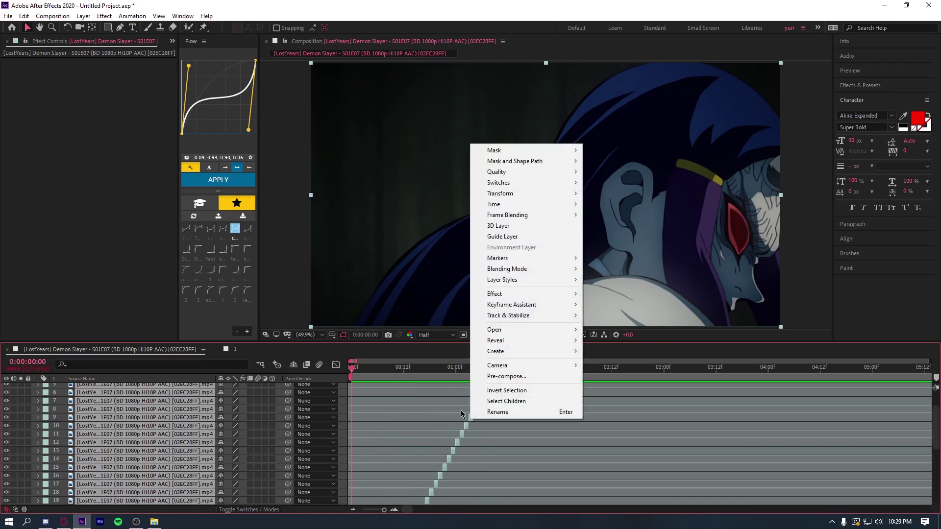
left_click(493, 378)
type("1")
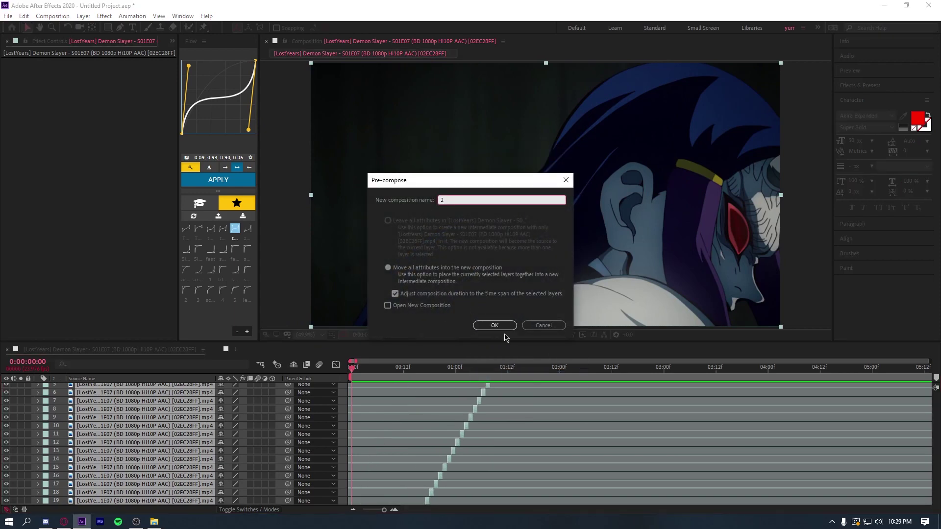
left_click(502, 327)
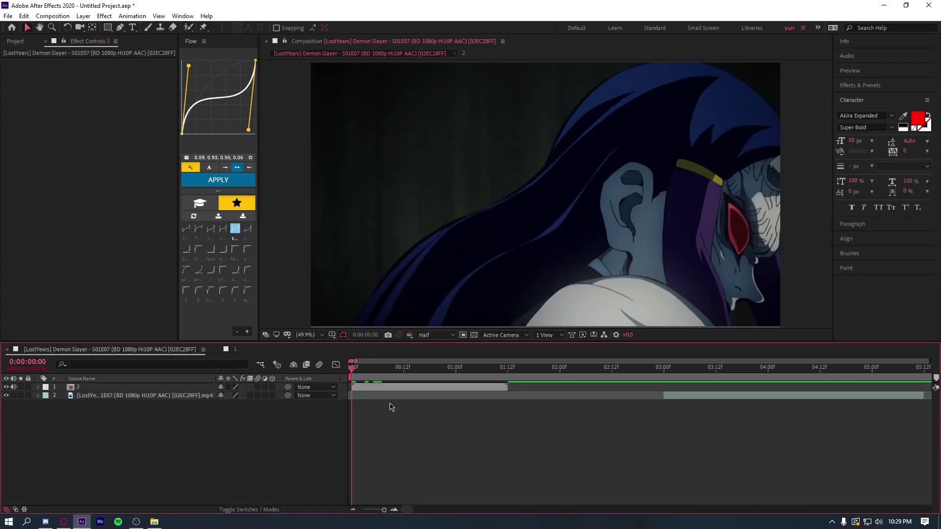
key("space")
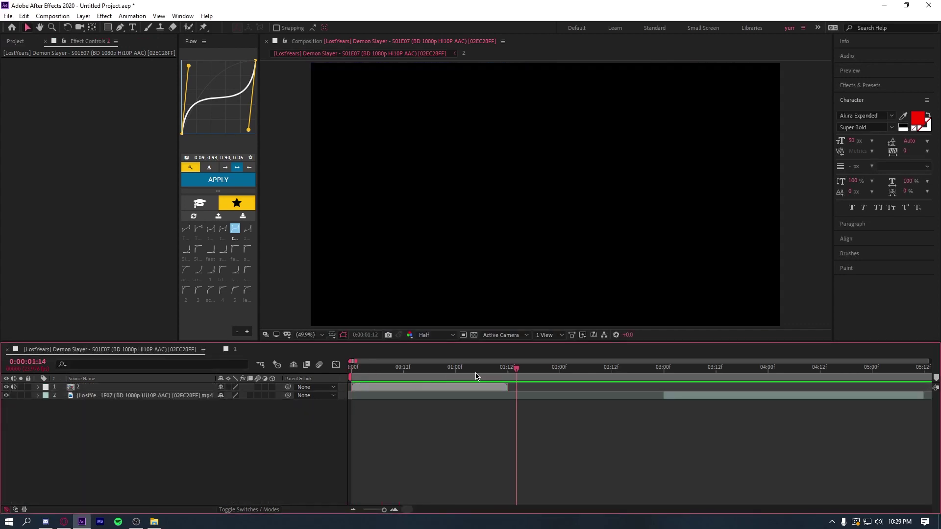
left_click_drag(475, 373, 351, 382)
Apply the Twixtor Pro effect to precomp 2
left_click(365, 387)
key("ctrl+space")
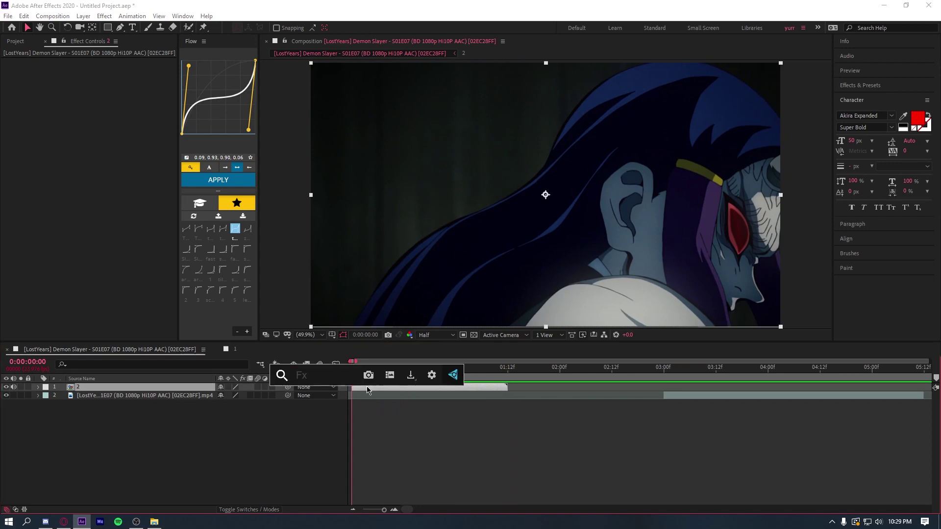
type("twix")
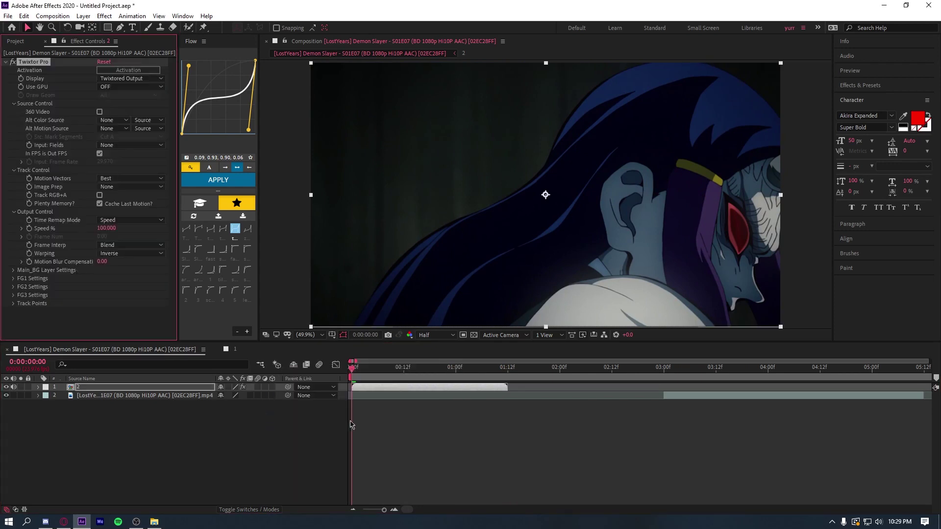
Set Twixtor Pro's Image Prep to Contrast/Edge Enhance, Frame Interp to Motion Weighted Blend and Warping to Inverse w/ Smart Blend
left_click(131, 187)
left_click(128, 207)
left_click(132, 245)
left_click(128, 276)
left_click(132, 254)
left_click(138, 275)
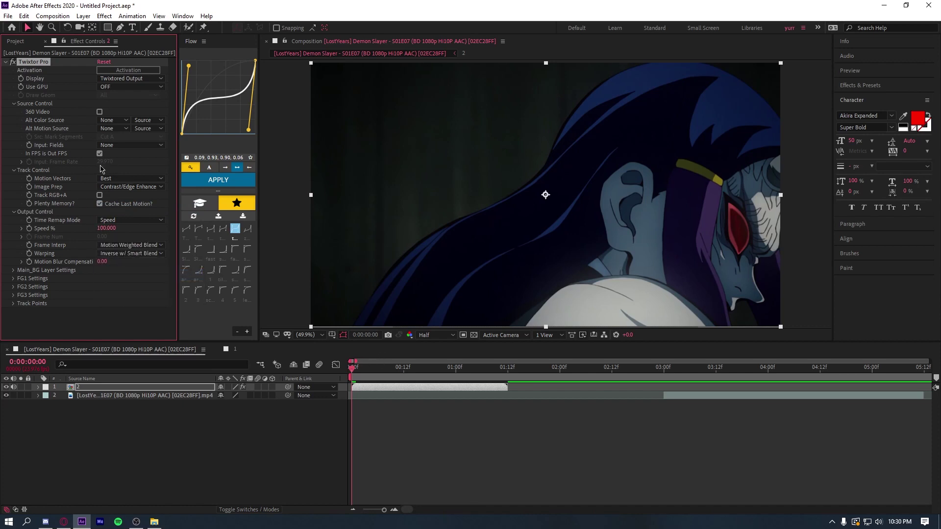
Pre-compose layer 2 with its Twixtor Pro effect as 2 Comp 1, moving all attributes into the new composition
left_click_drag(353, 368, 354, 387)
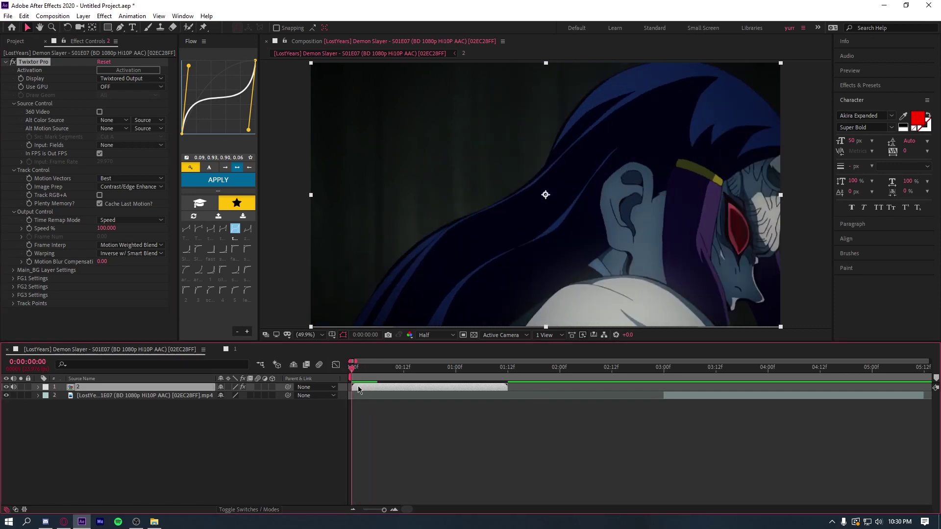
right_click(358, 388)
left_click(384, 426)
left_click(360, 385)
right_click(360, 384)
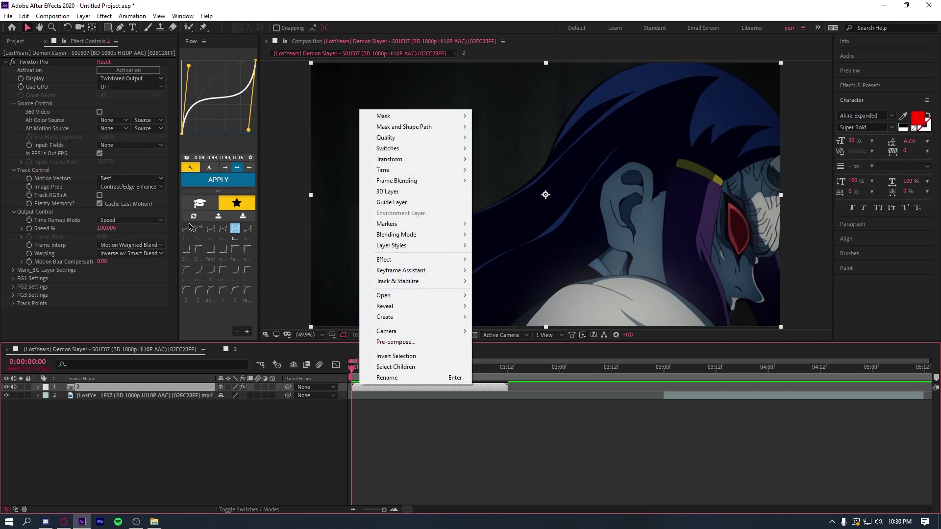
left_click(396, 342)
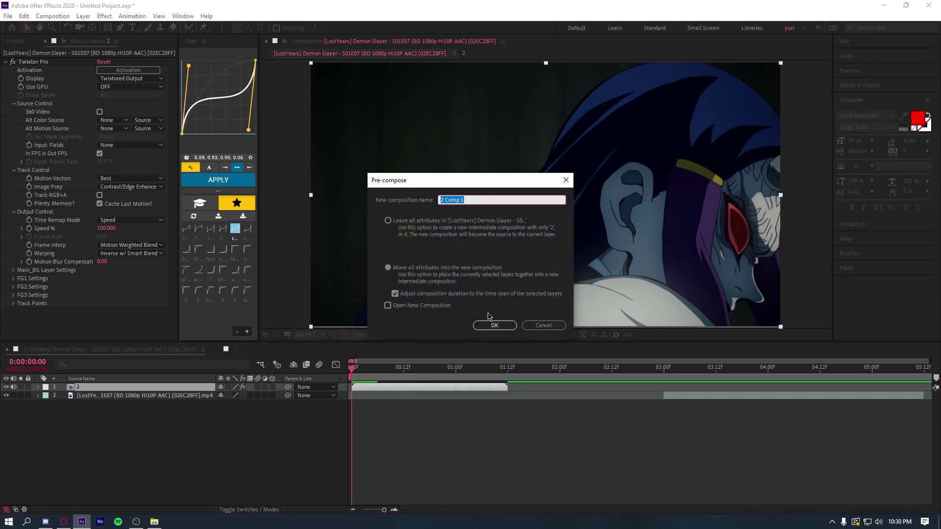
left_click(488, 324)
Enable time remapping on 2 Comp 1 and add a Time Remap keyframe at 0:00:00:18
key("ctrl+alt+t")
left_click_drag(363, 376, 429, 383)
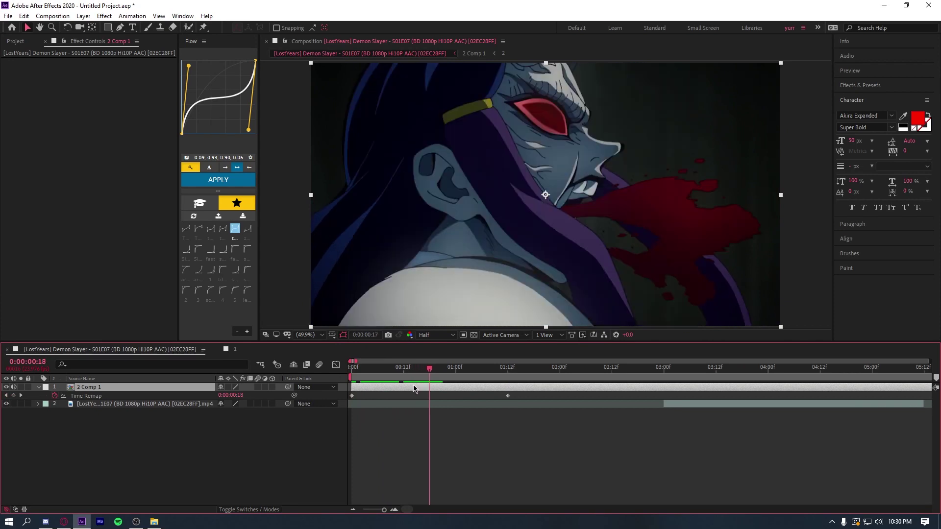
left_click(14, 396)
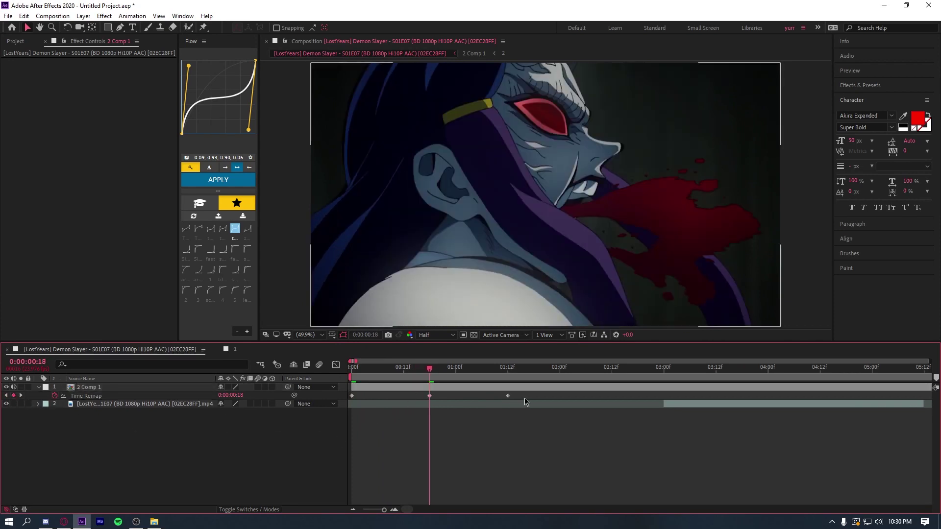
Apply the Flow easing curve 0.09, 0.93, 0.90, 0.06 to all three Time Remap keyframes and preview the clip from the start
left_click_drag(525, 402, 350, 399)
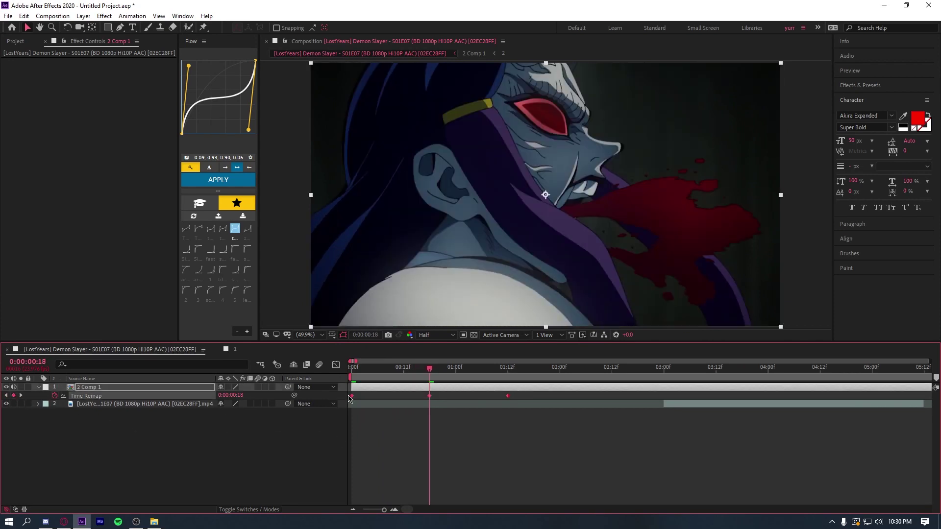
left_click(229, 183)
key("Home")
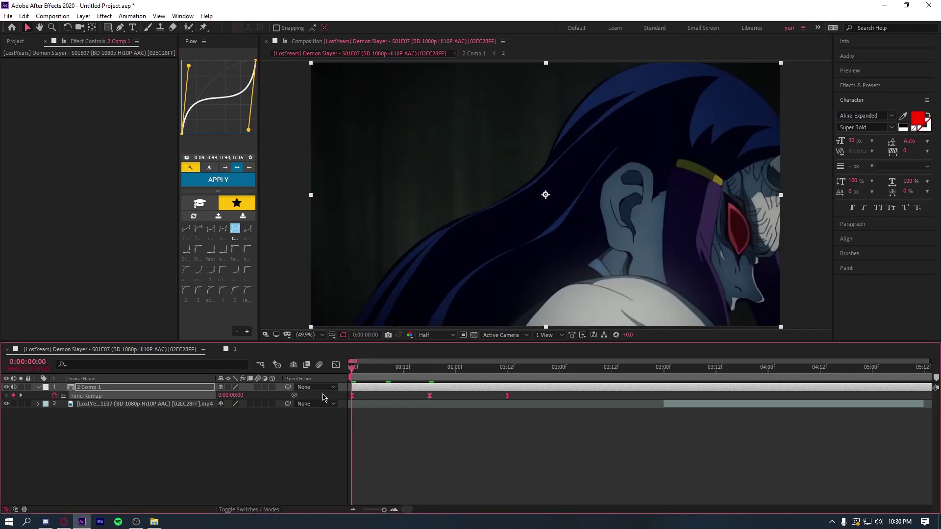
key("space")
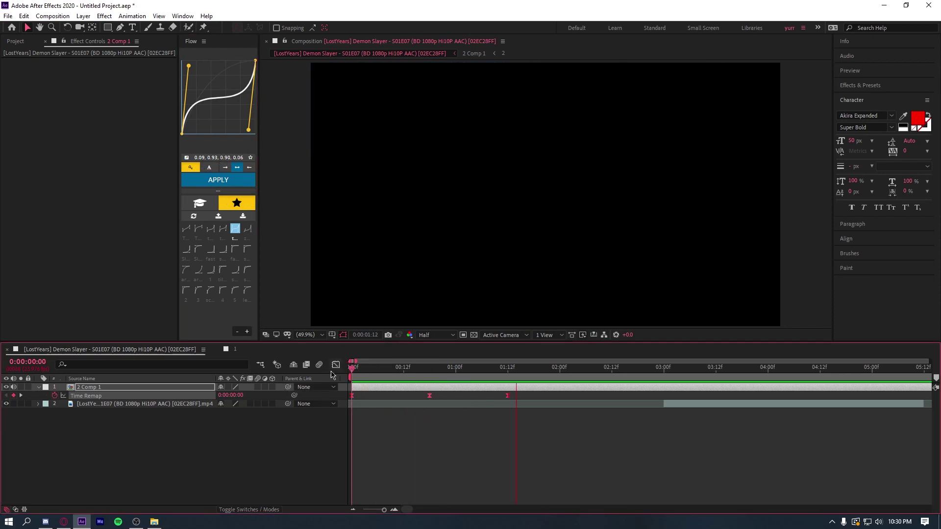
left_click_drag(352, 368, 451, 378)
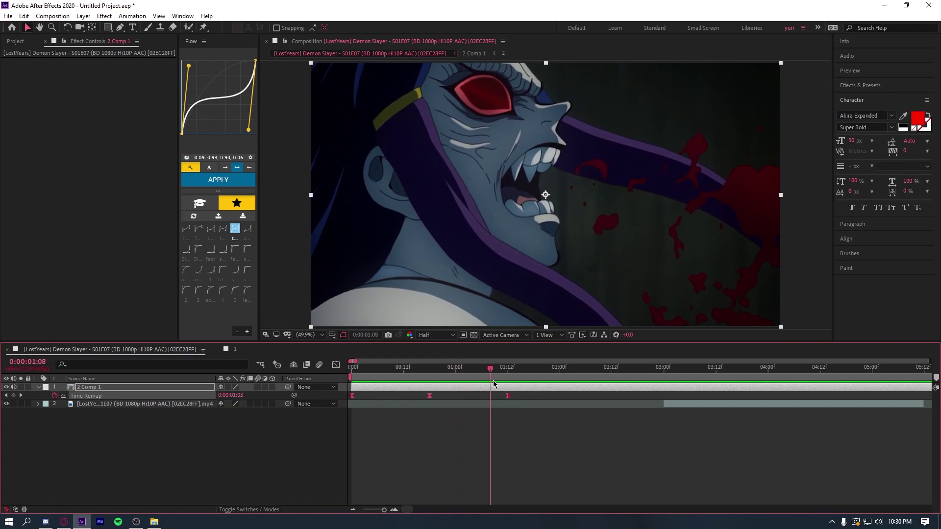
key("Home")
key("space")
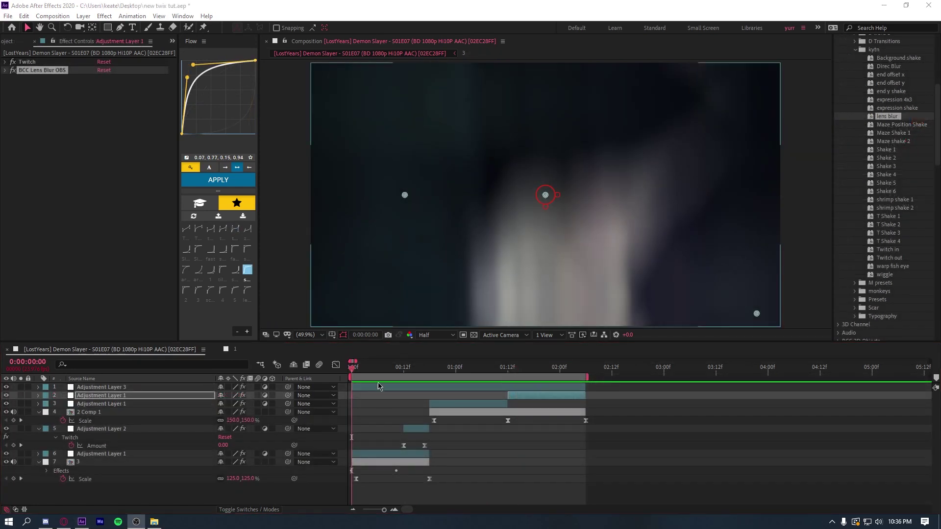
Play the finished edit with its adjustment layers from the start of the timeline
left_click_drag(353, 370, 322, 380)
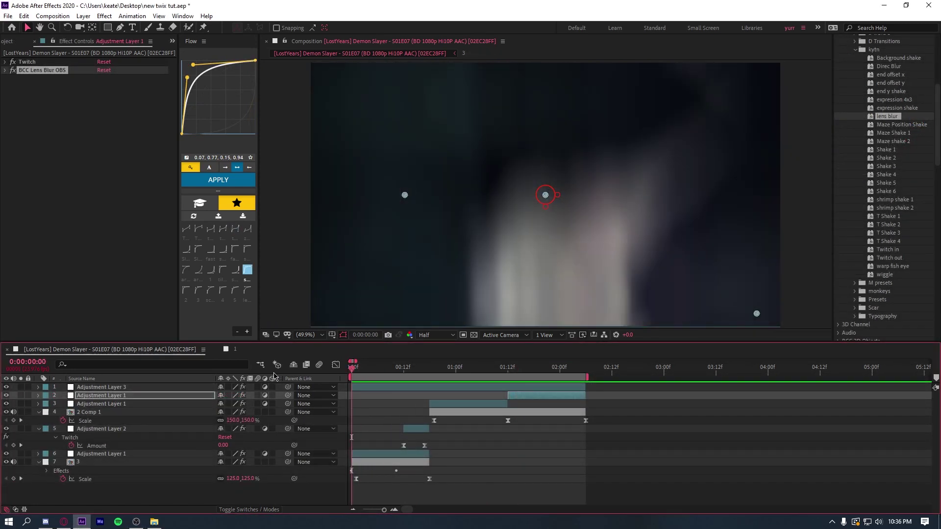
key("space")
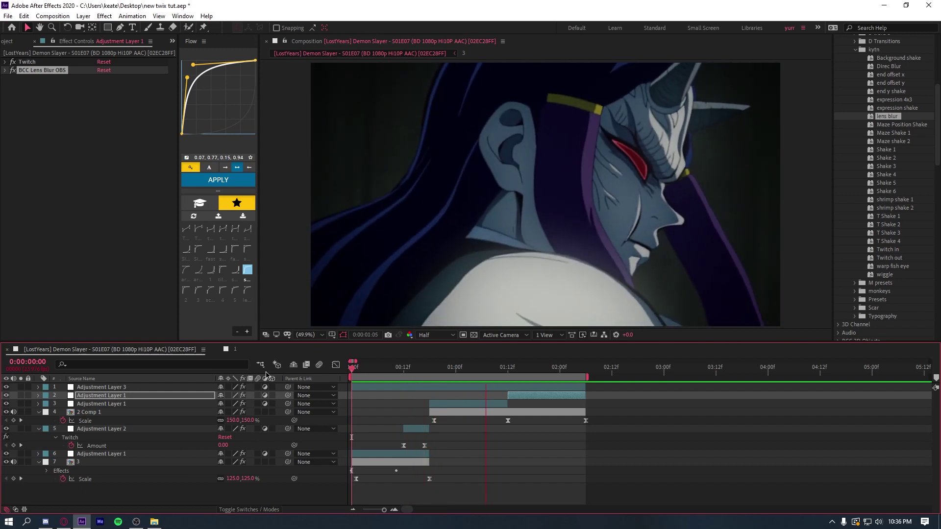